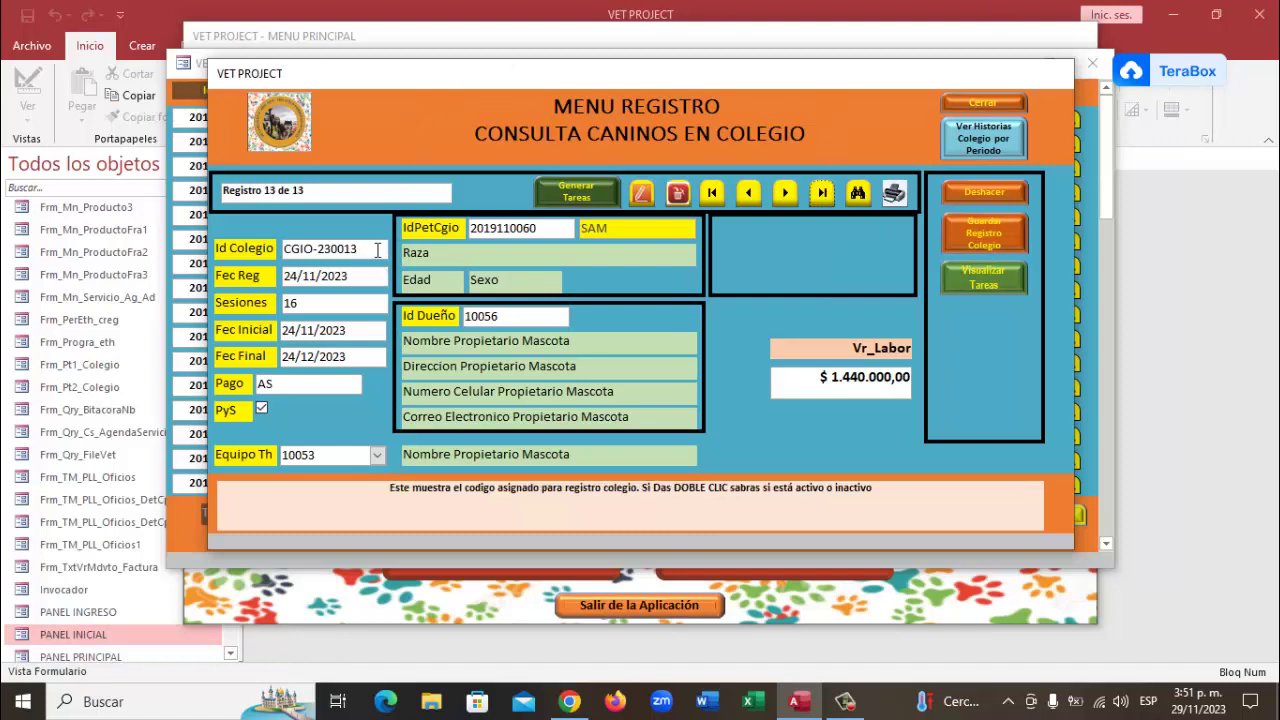
- Show the active or inactive status of the current school record and view the reason for its withdrawal
double_click(378, 250)
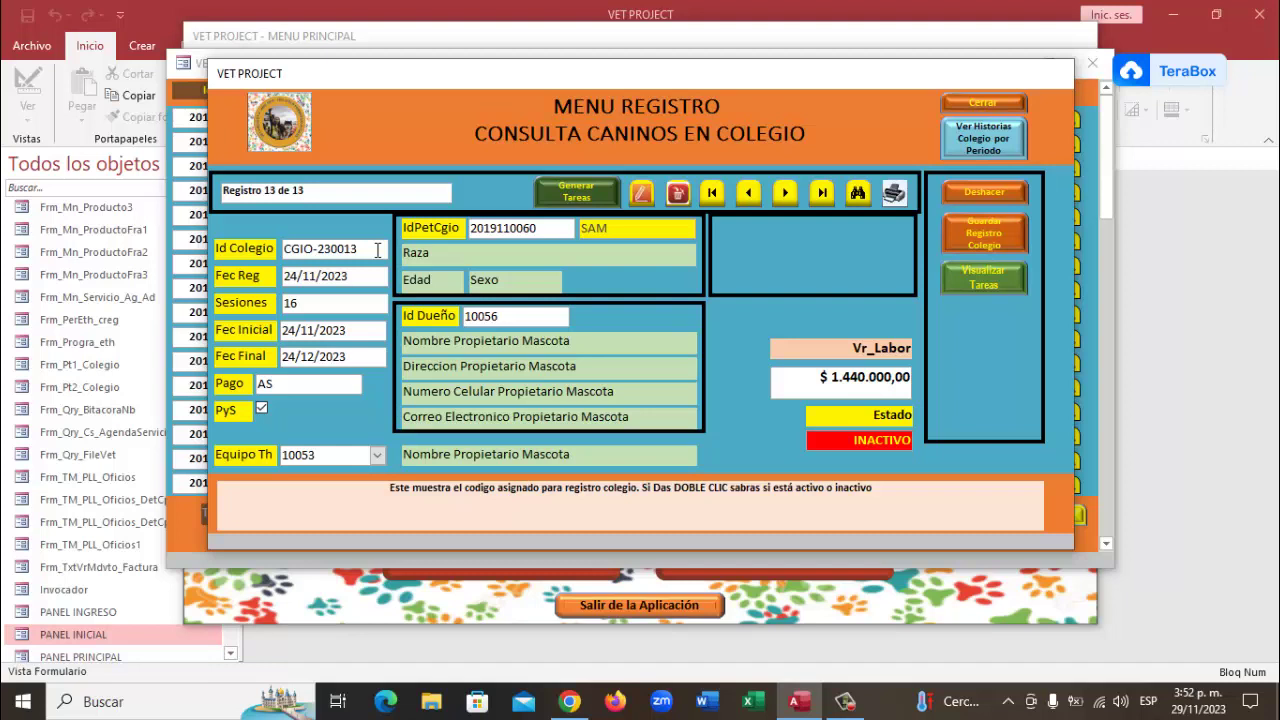
click(855, 441)
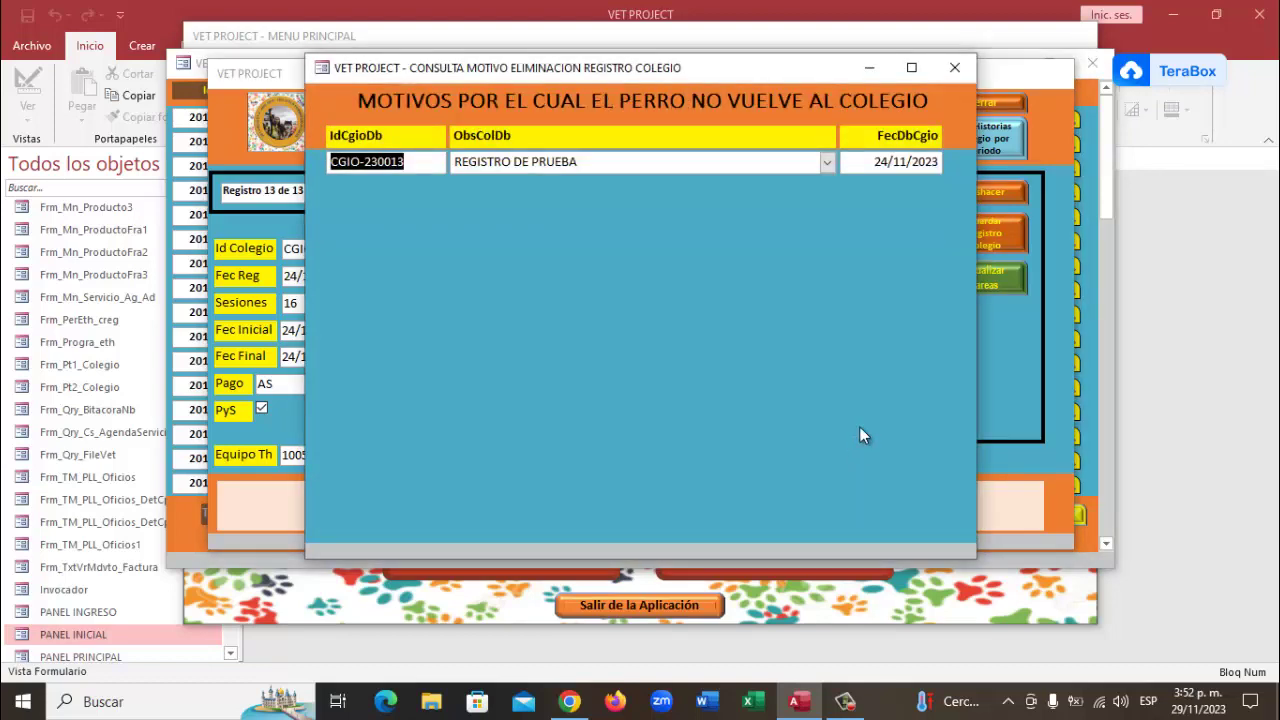
click(955, 67)
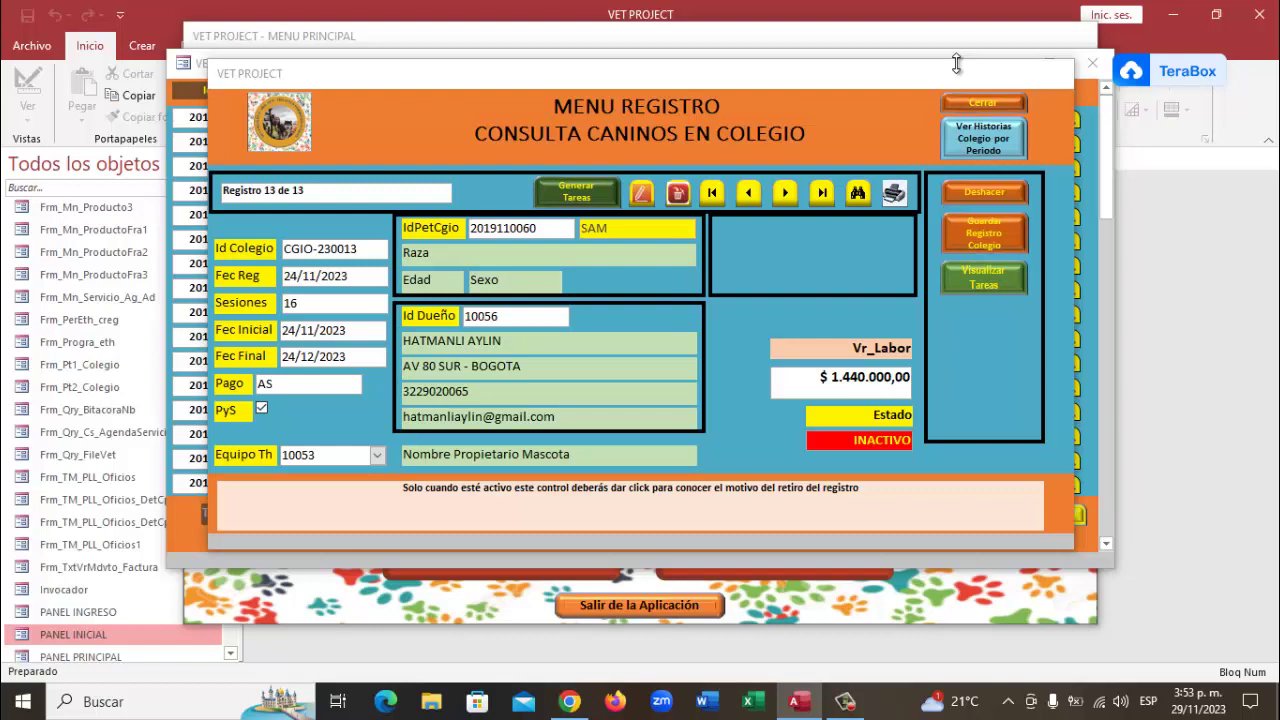
- Go to the previous school record, DOBBY's, and view the list of tasks assigned to its owner
click(748, 194)
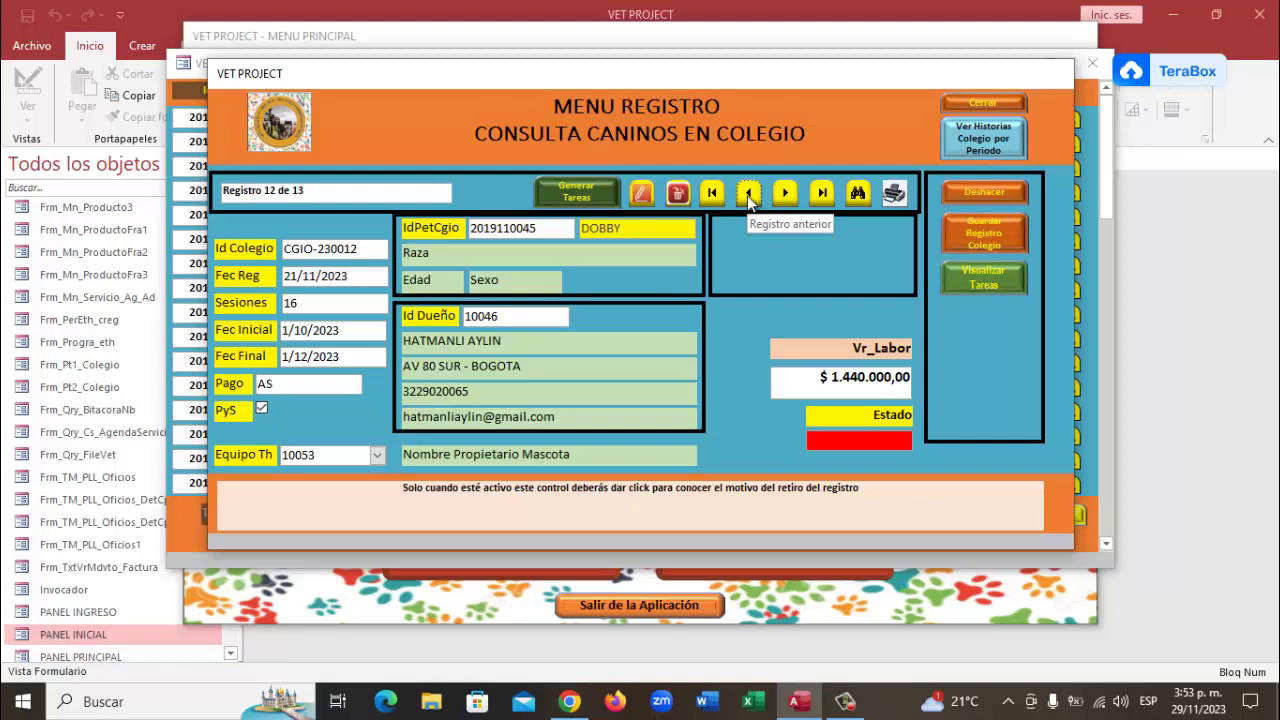
click(985, 287)
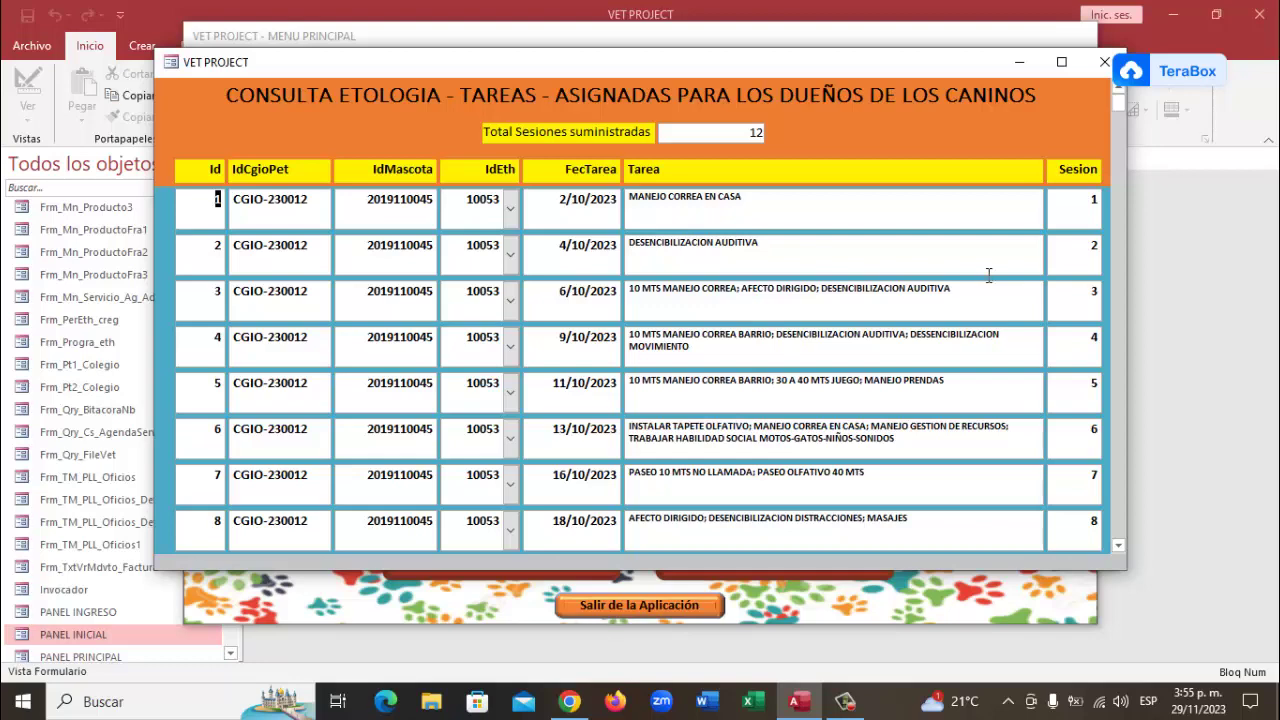
click(1100, 66)
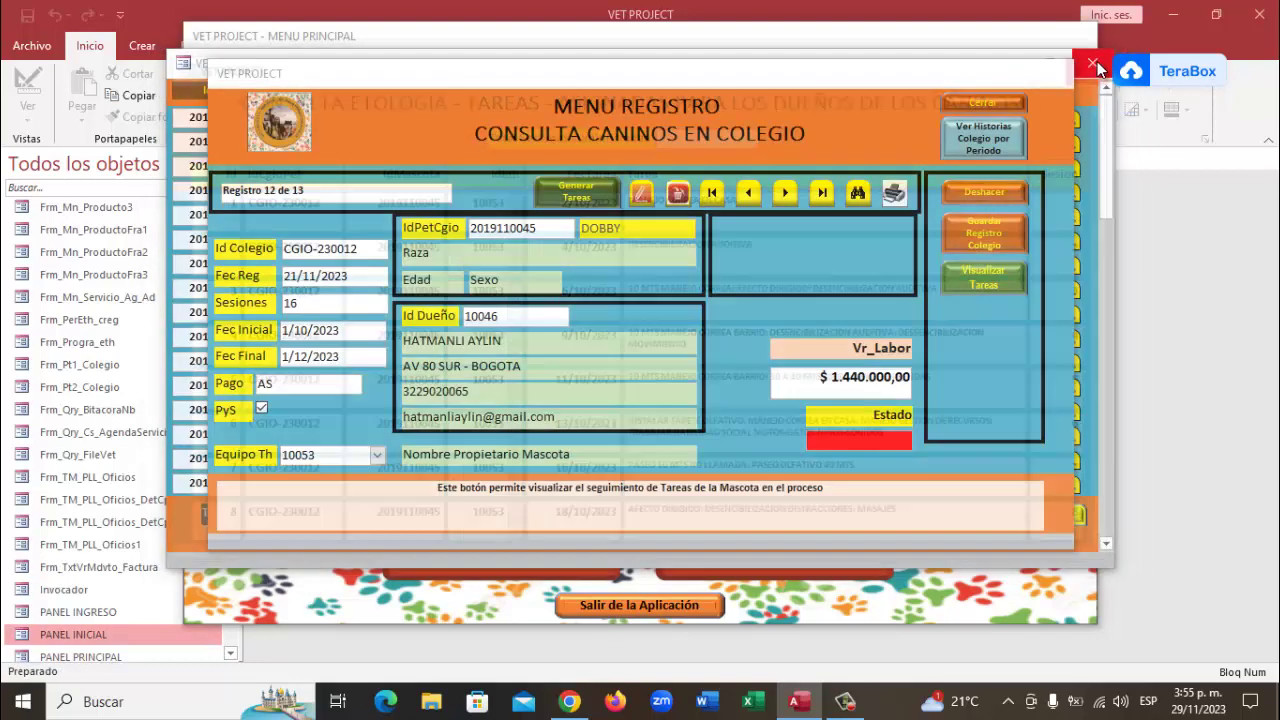
- Close the school query form, the school entry list and the main menu form
click(985, 104)
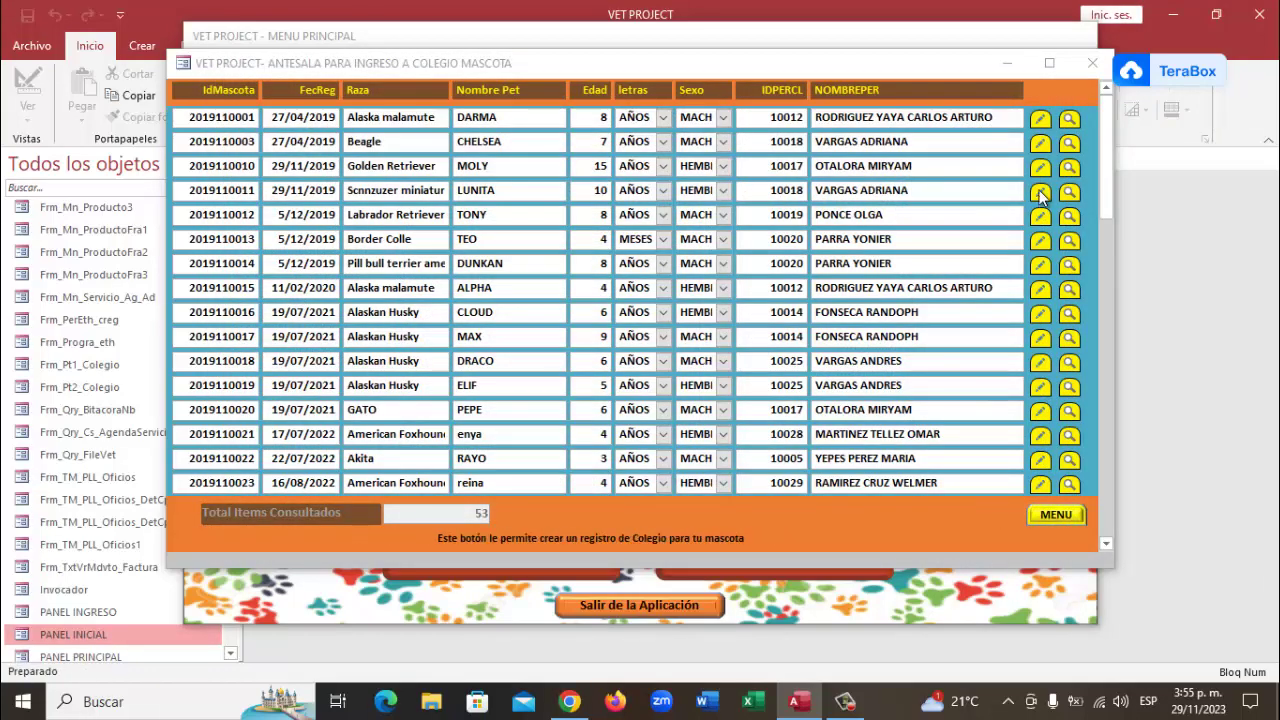
click(1092, 63)
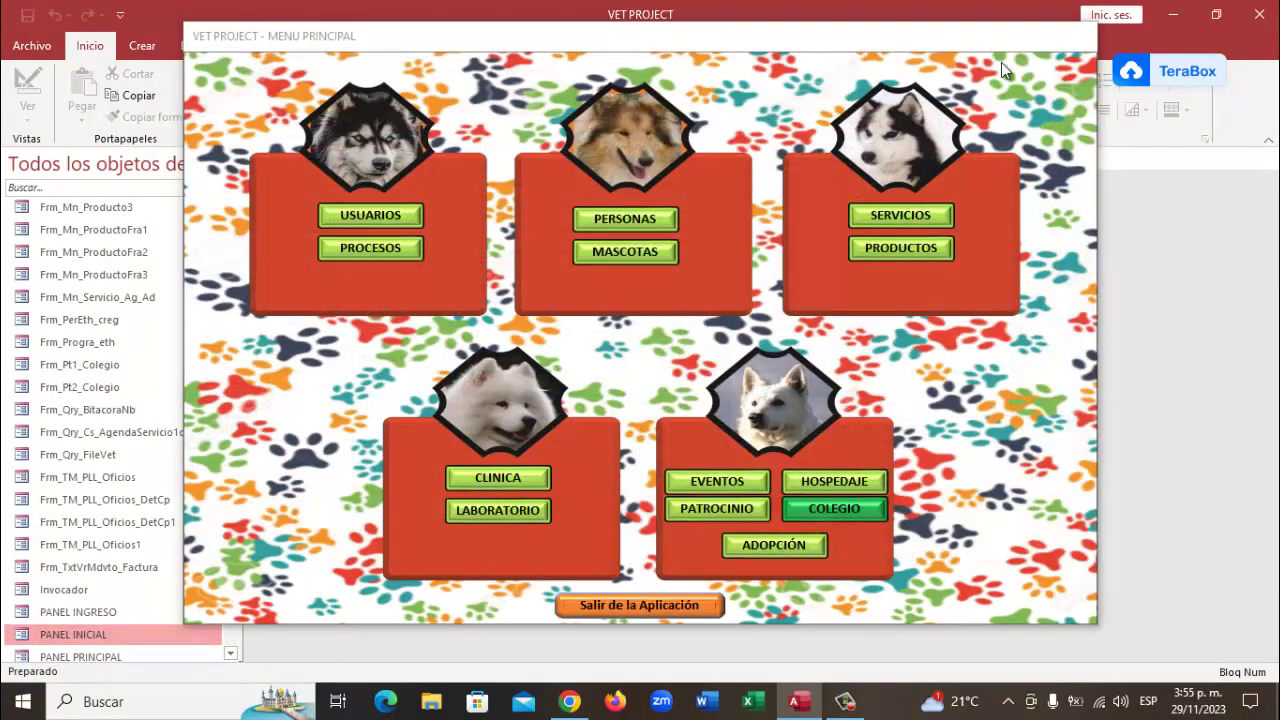
right_click(771, 47)
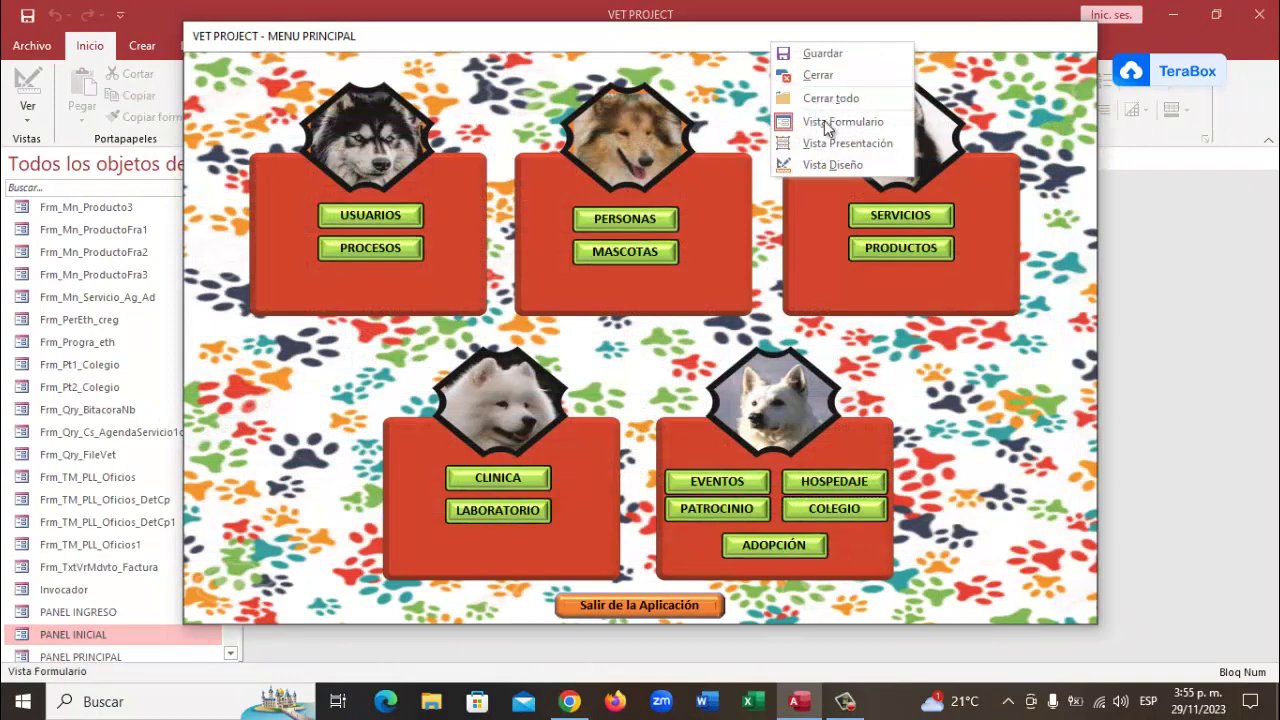
click(818, 74)
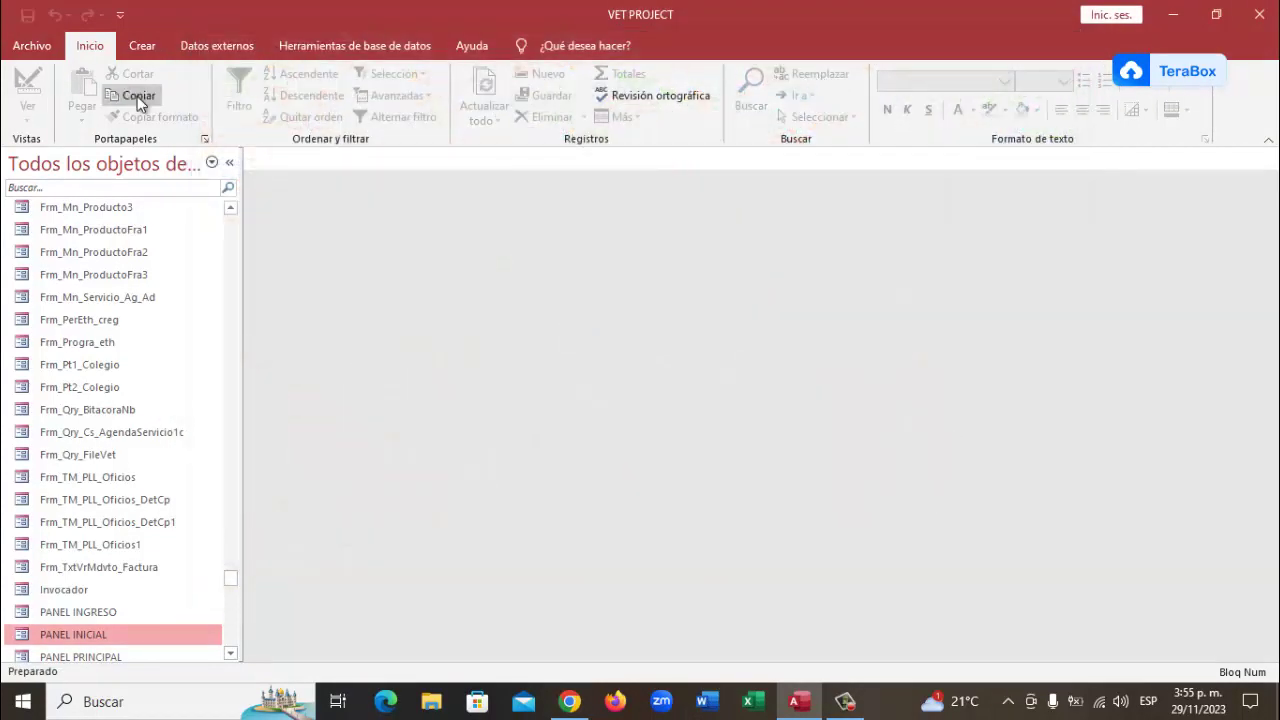
- Filter the database objects by "public", open the MolPublicVyC module and locate the vpLlaveIdColTareaCs declaration among the Colegio variables
click(98, 187)
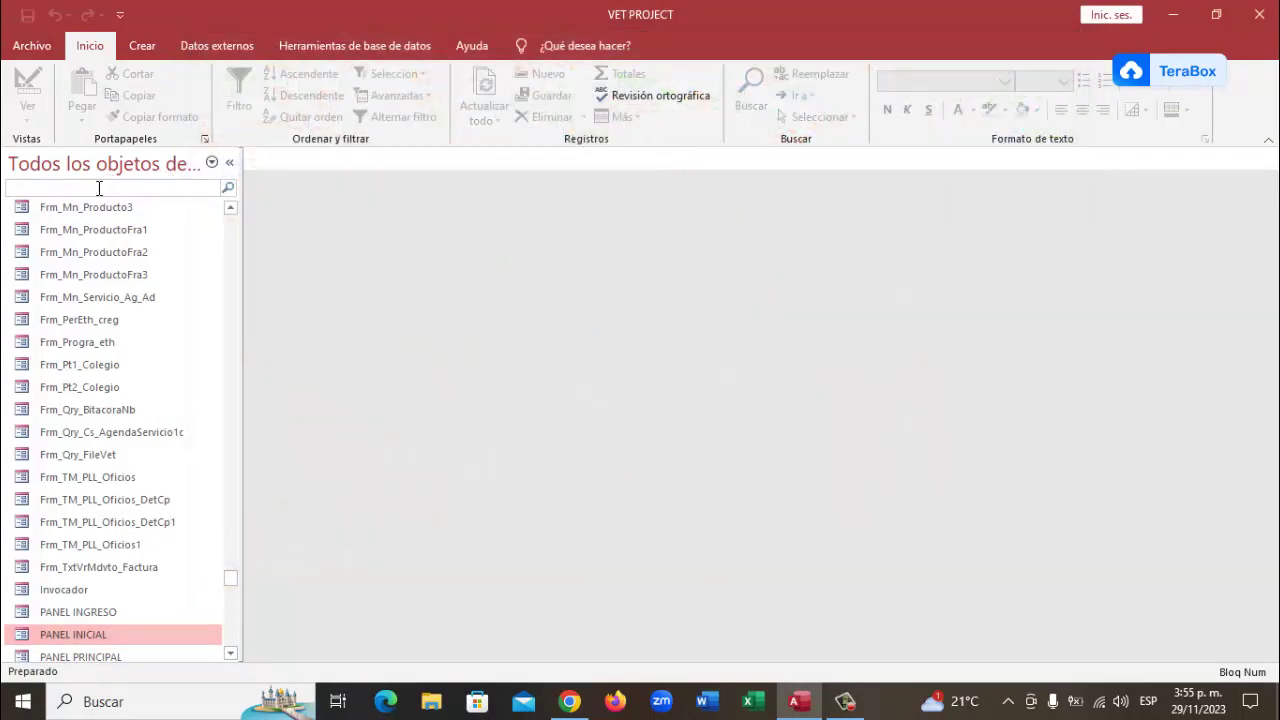
text(public)
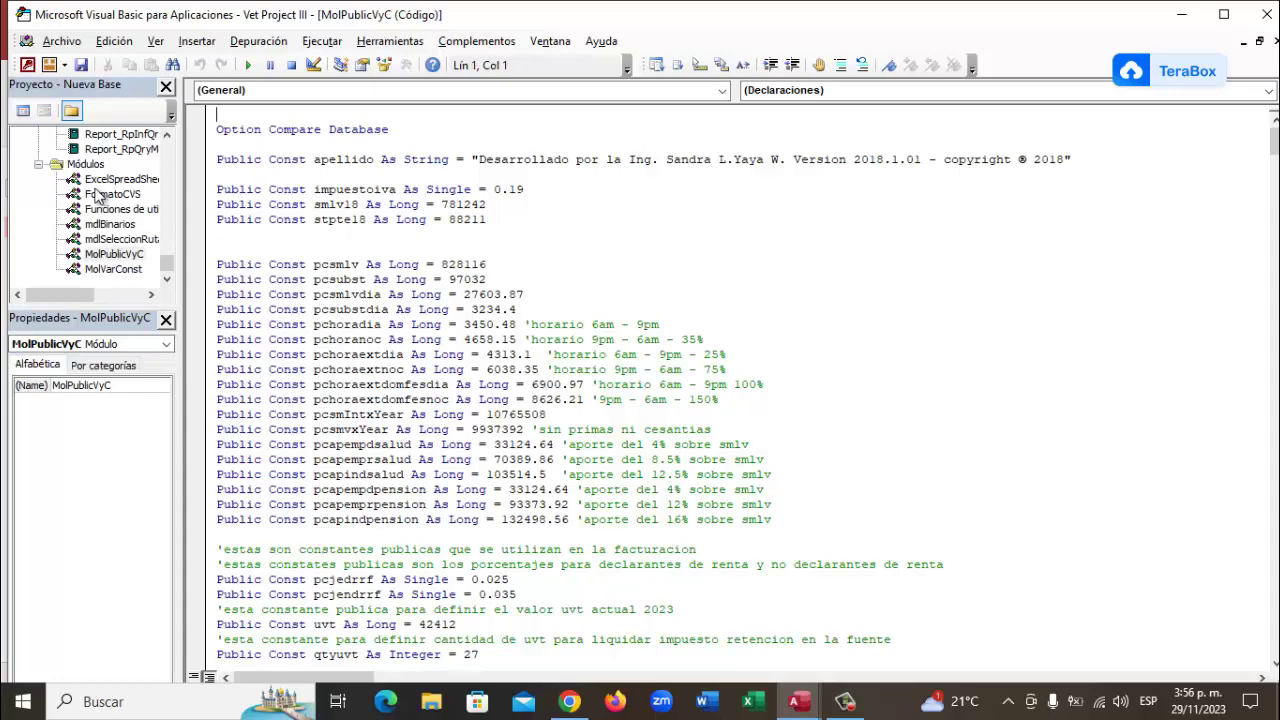
scroll(383, 139, down, 2)
scroll(383, 139, down, 20)
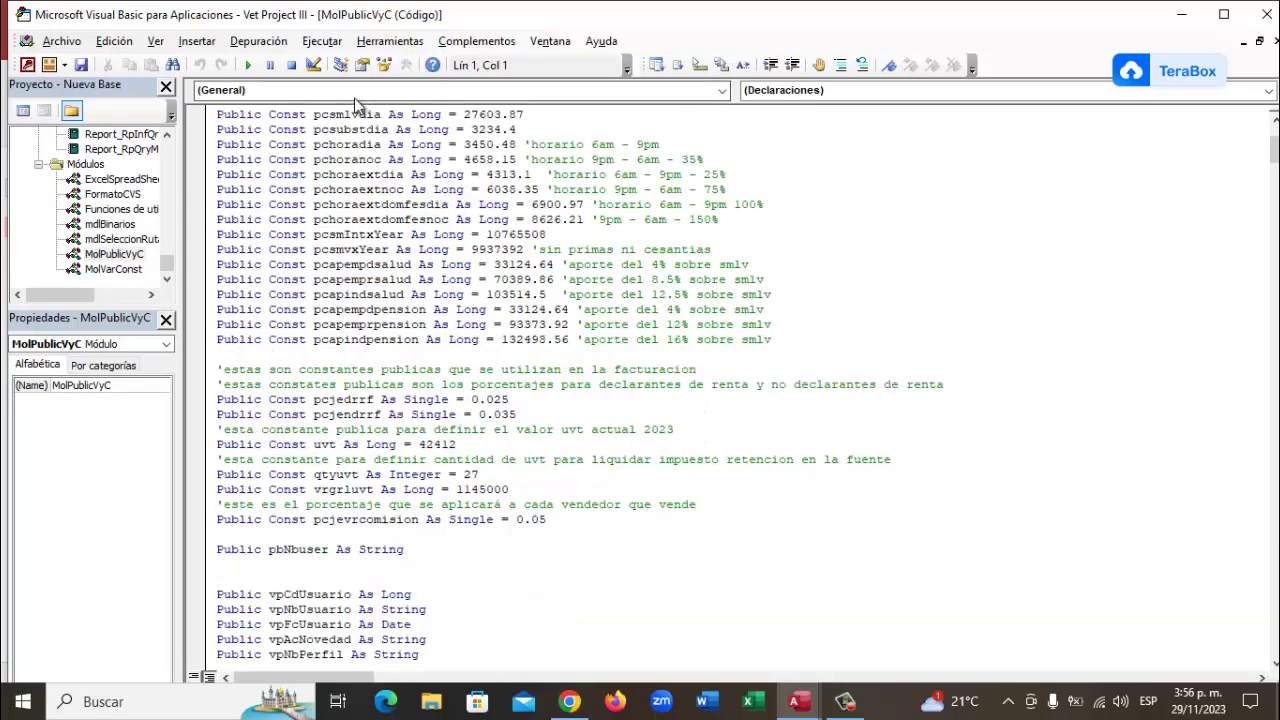
scroll(465, 282, down, 15)
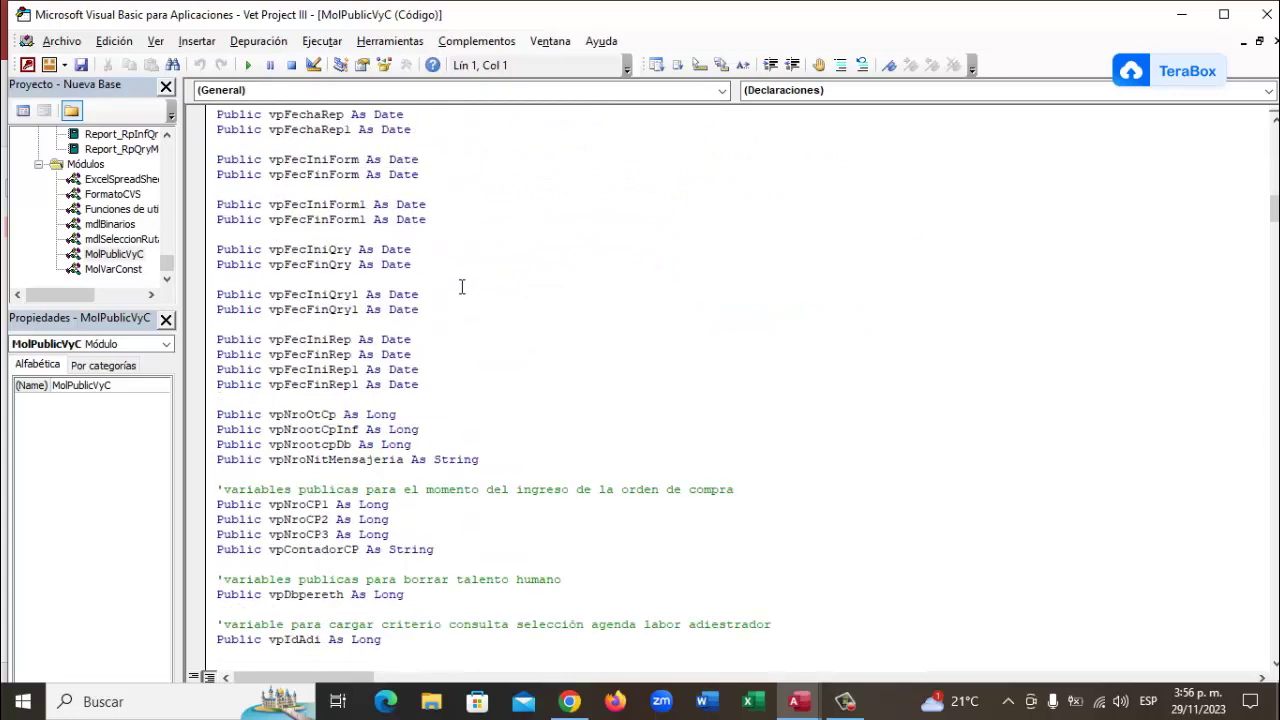
scroll(462, 287, down, 20)
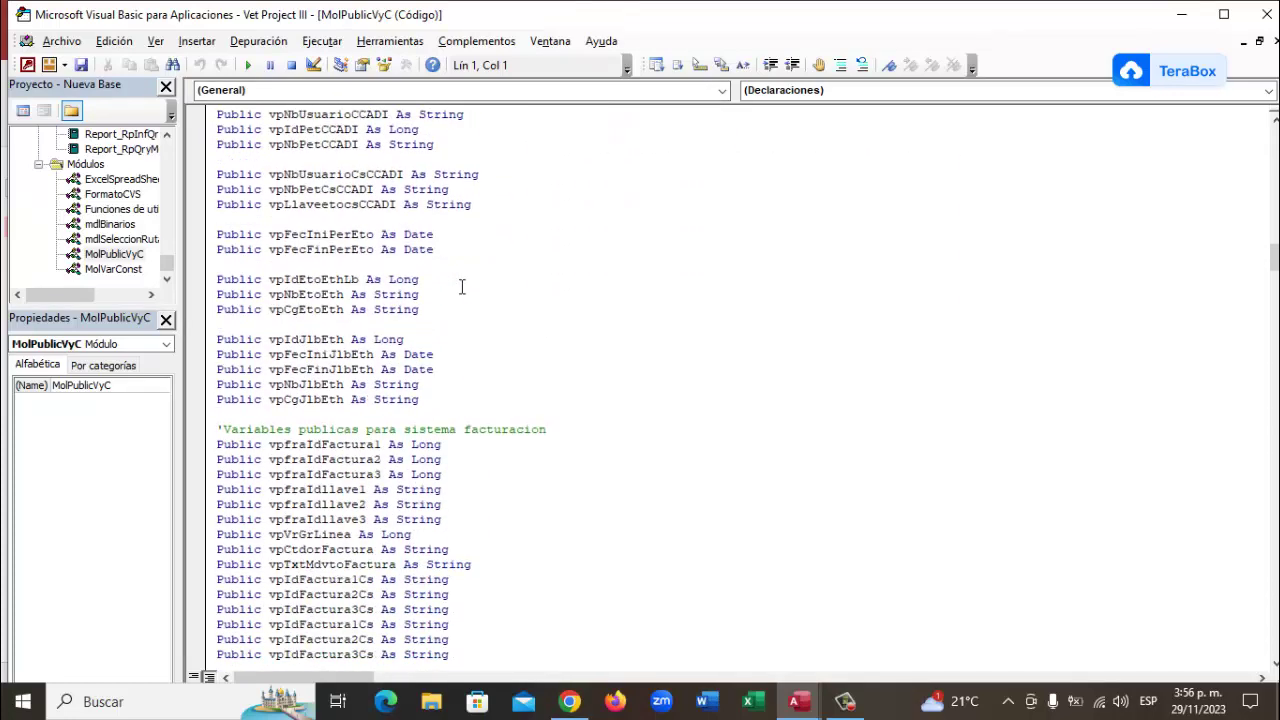
scroll(462, 287, down, 2)
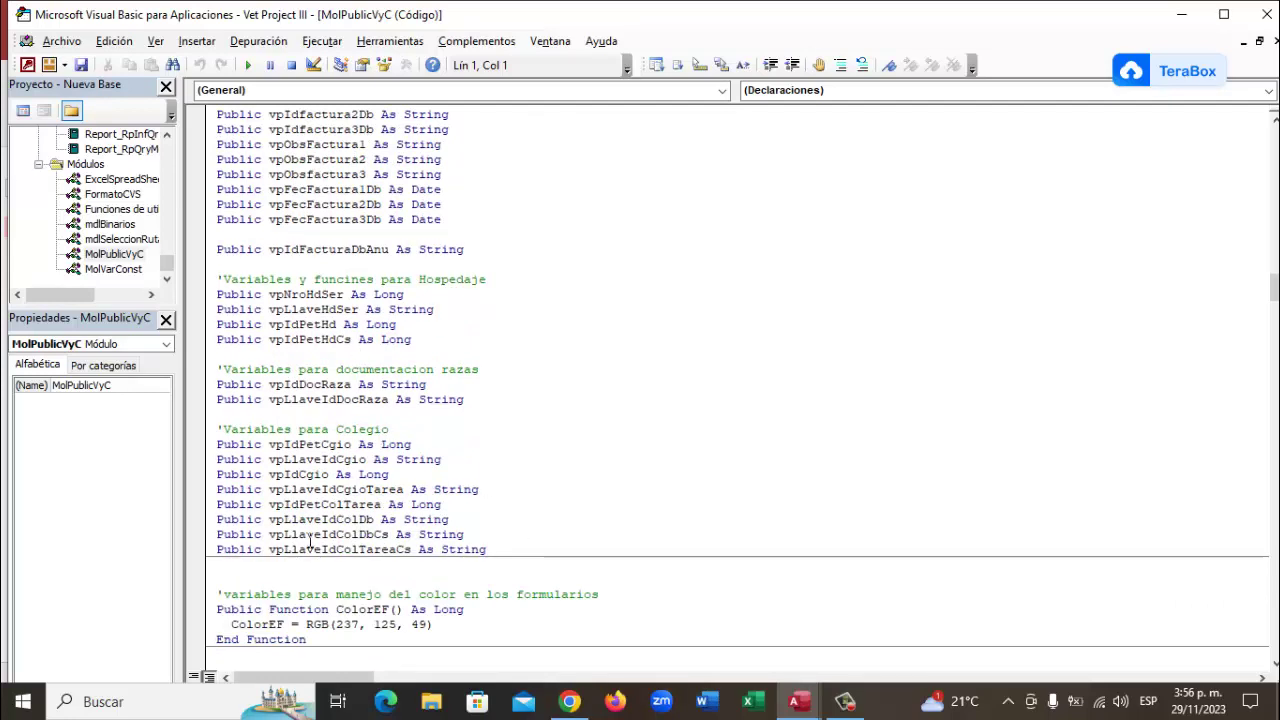
click(207, 556)
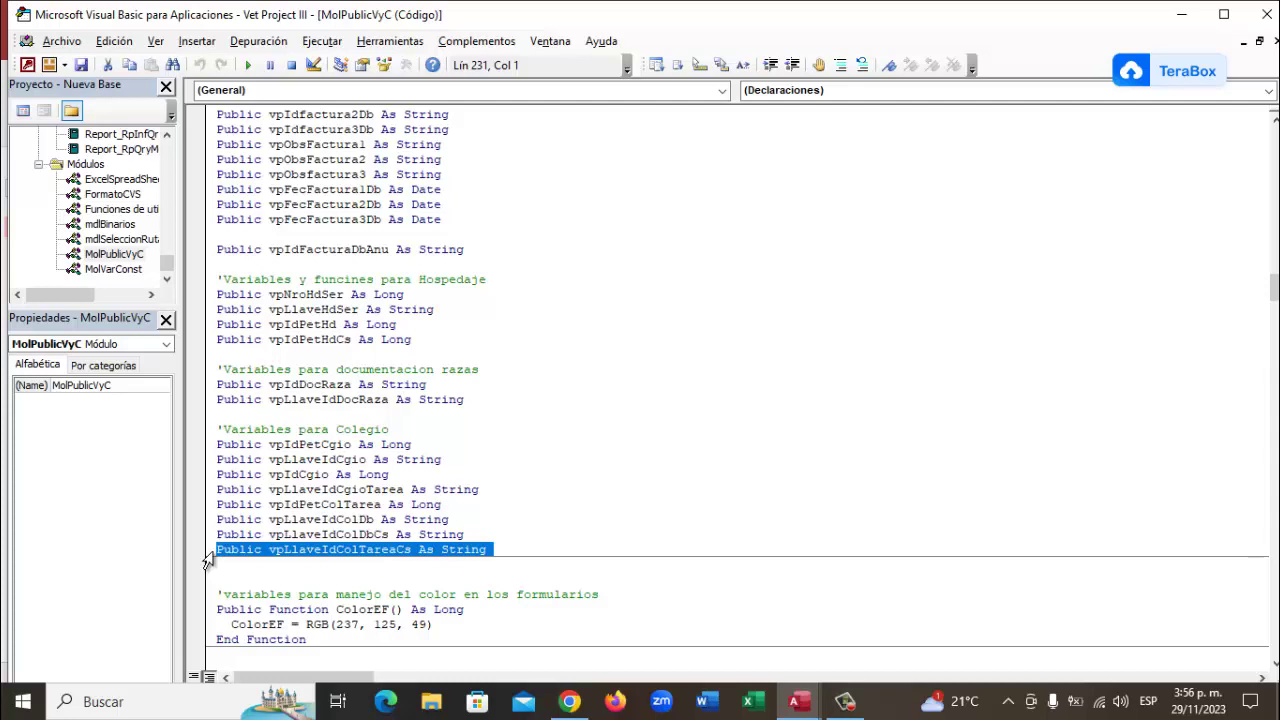
- Examine the lvpLlaveIdColTareaCs function at the end of the module and close the code editor
key(ctrl+End)
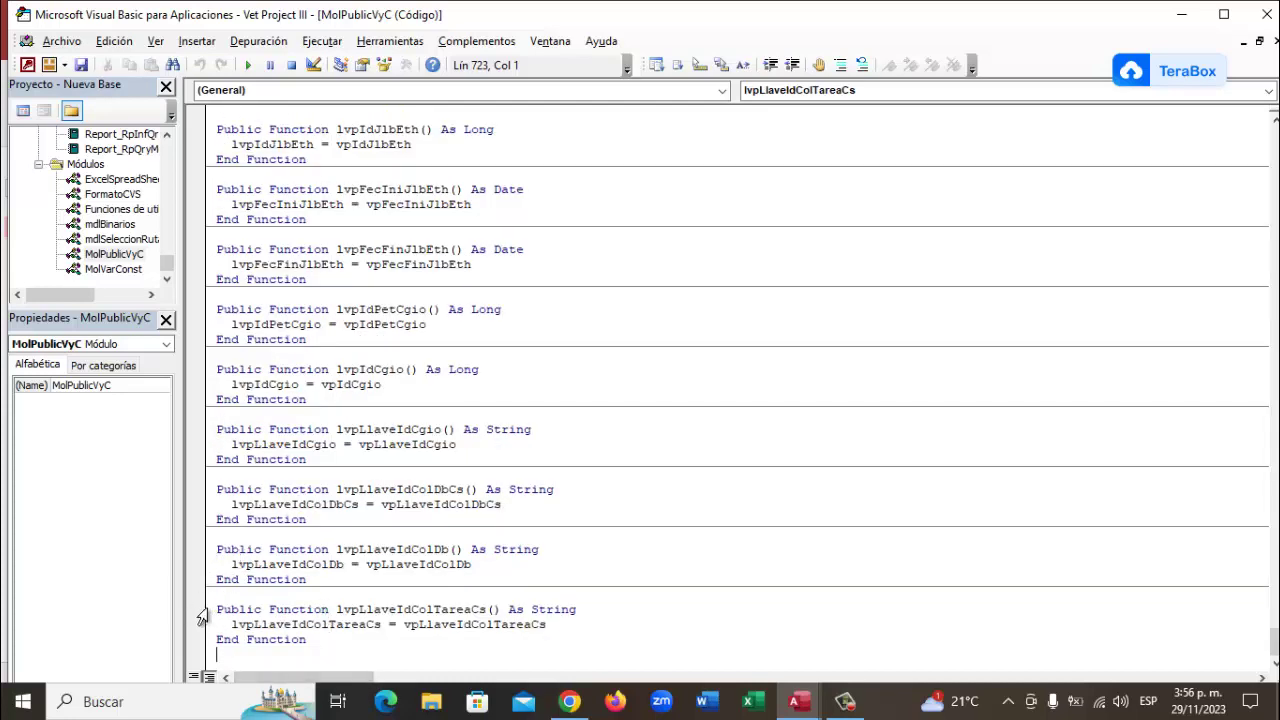
drag(203, 610, 204, 648)
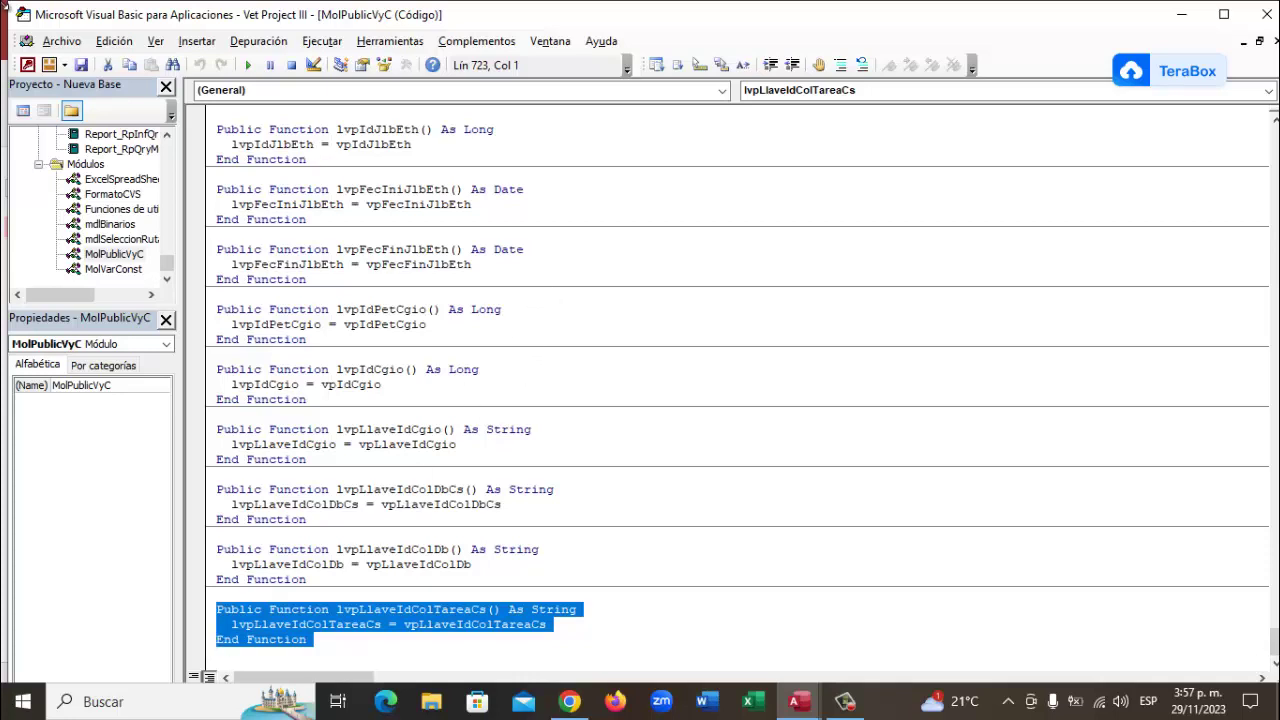
click(1262, 16)
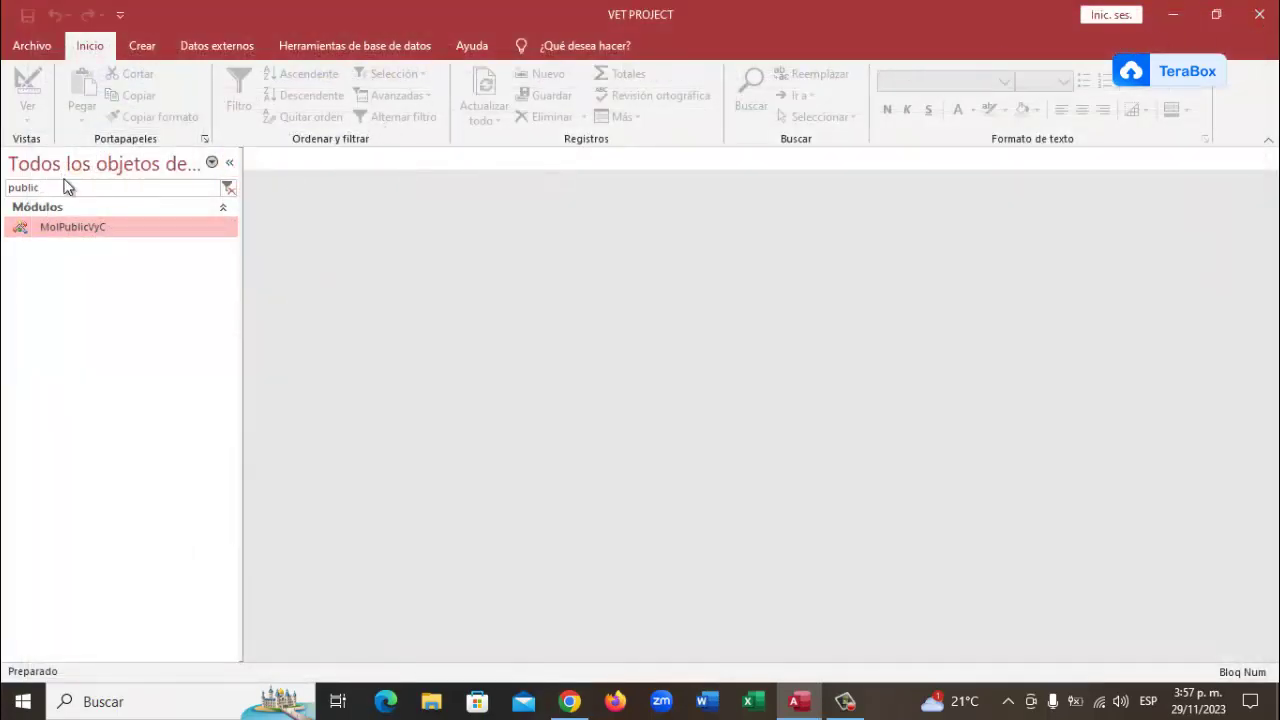
- Filter the database objects by "colegio" and select the Qry_Cs_Colegio query
drag(56, 189, 3, 185)
text(colegio)
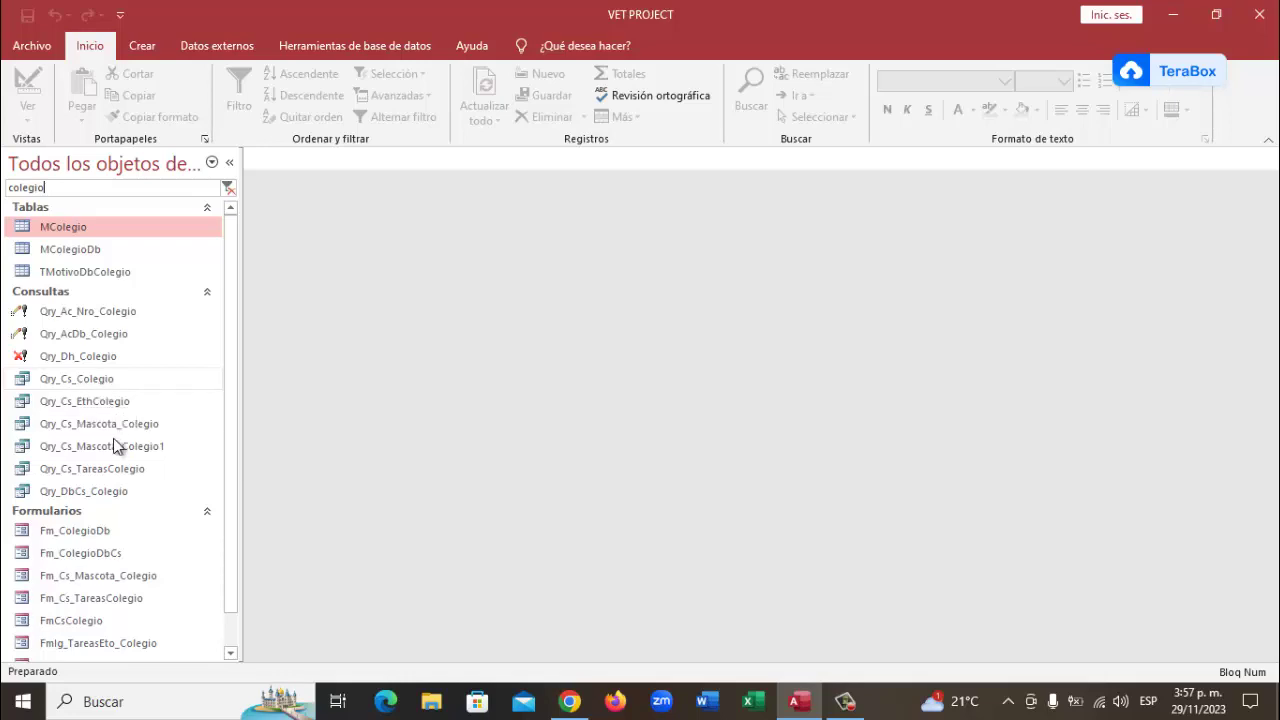
click(79, 386)
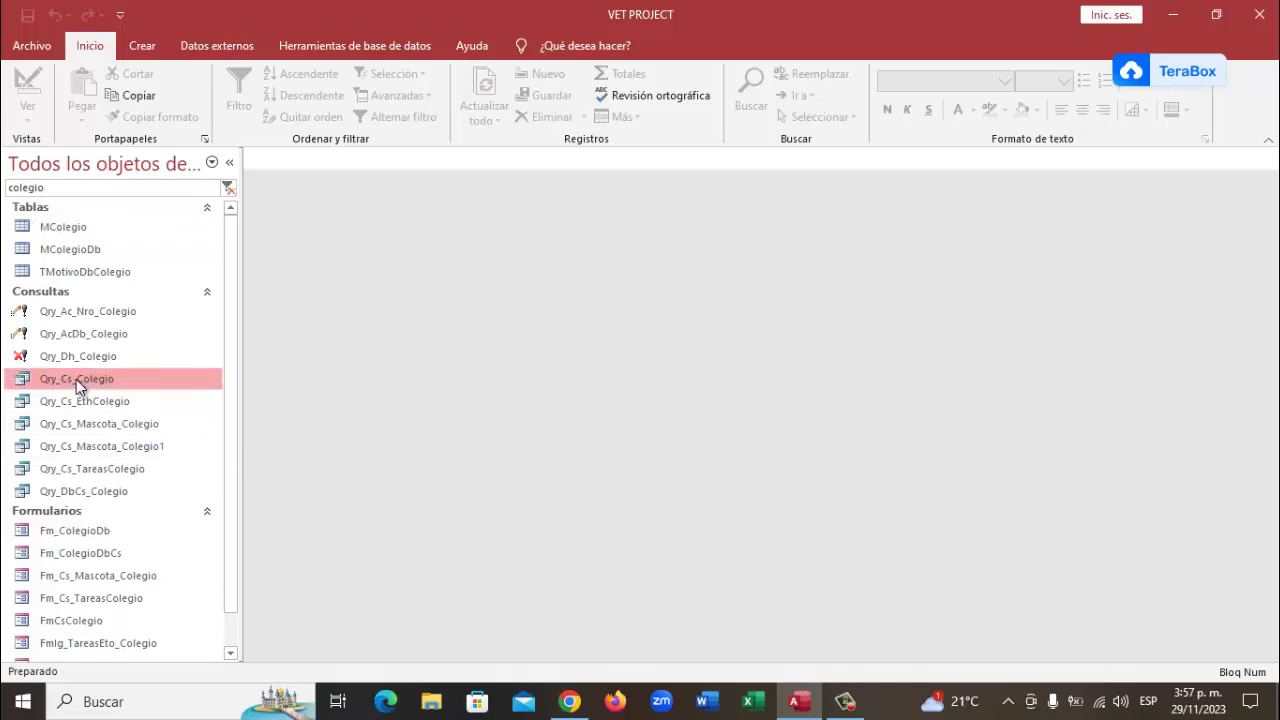
right_click(76, 379)
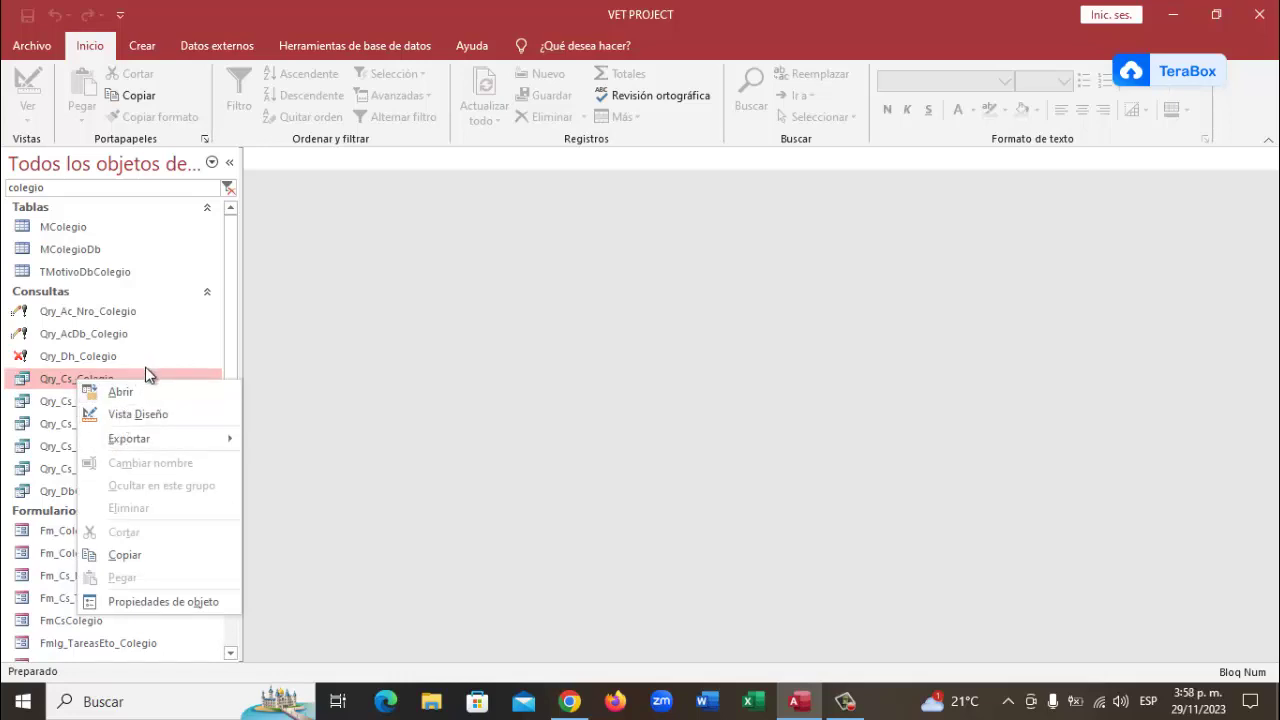
click(12, 388)
drag(12, 388, 251, 490)
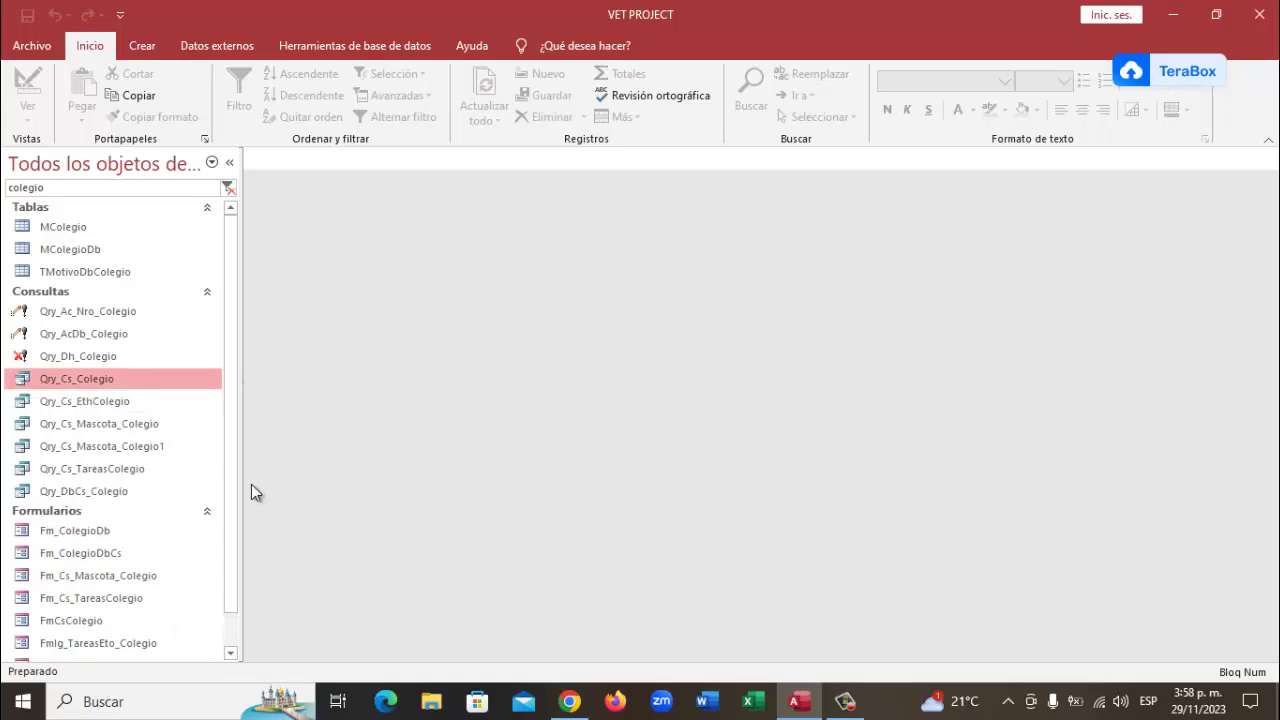
- Open Qry_Cs_TareasColegio in design view, widen the IdCgioPet column to read its criterion, and close the query
click(105, 470)
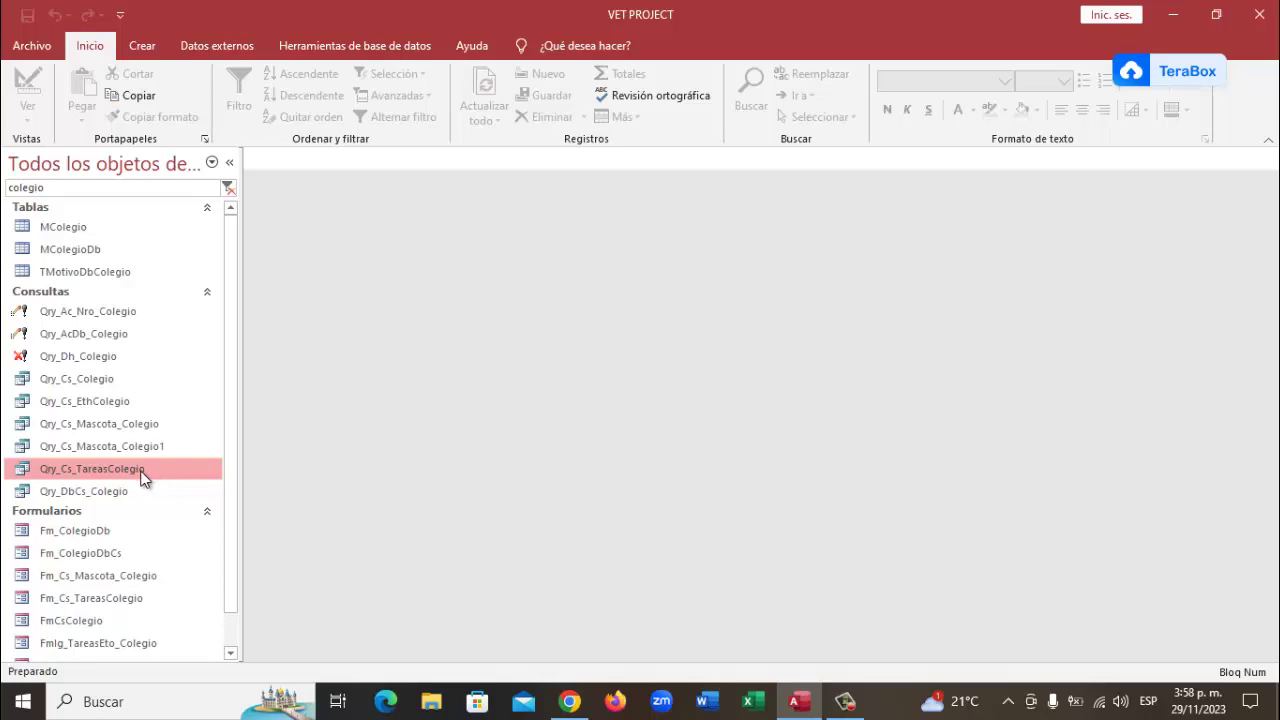
right_click(142, 476)
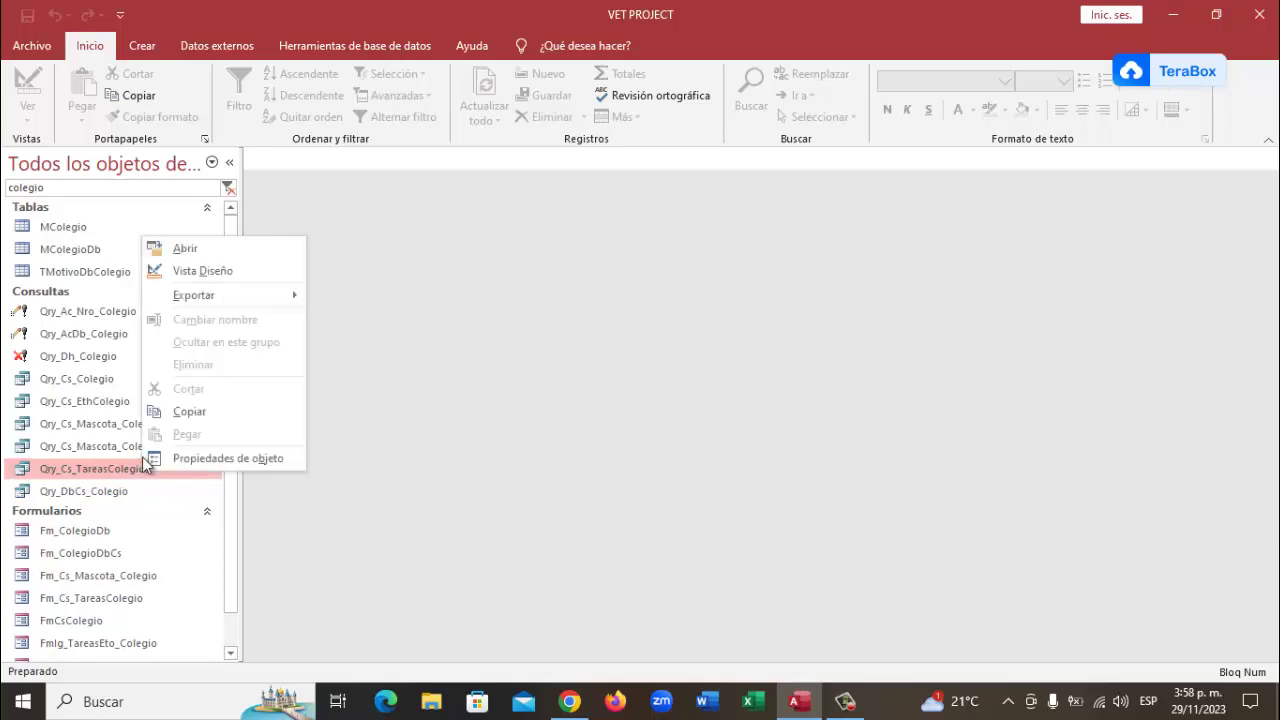
click(190, 271)
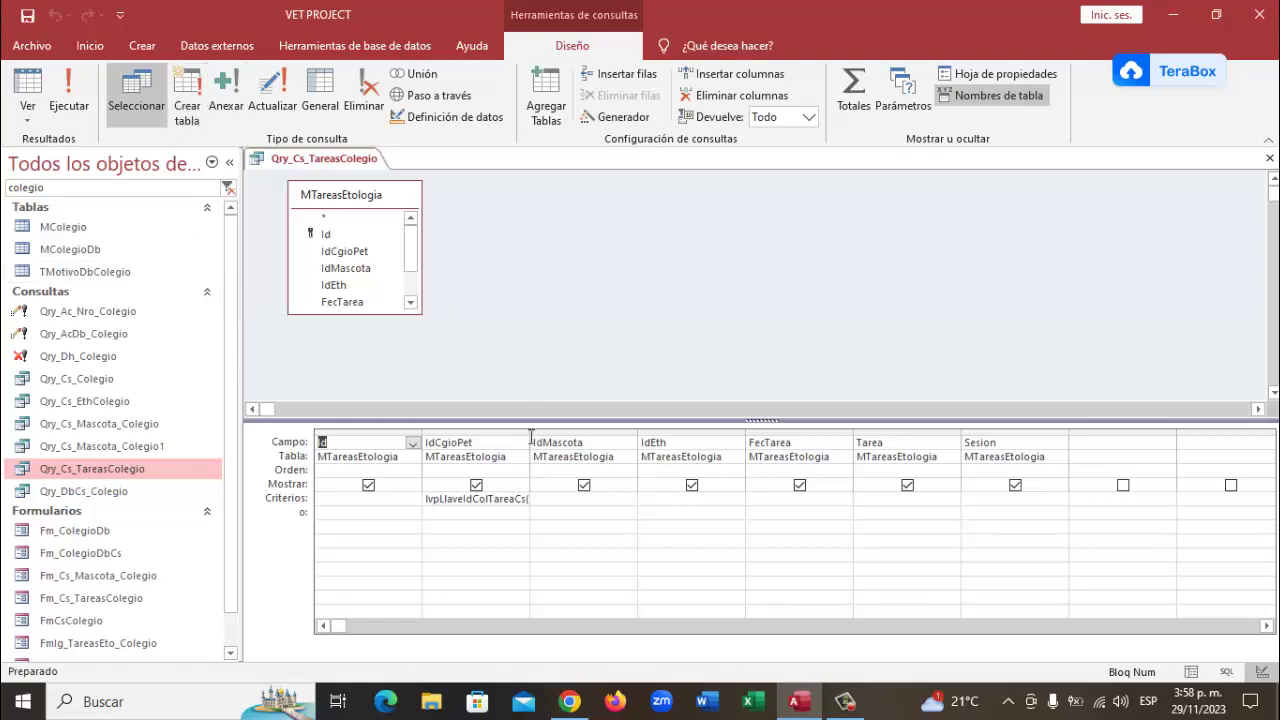
drag(530, 431, 582, 432)
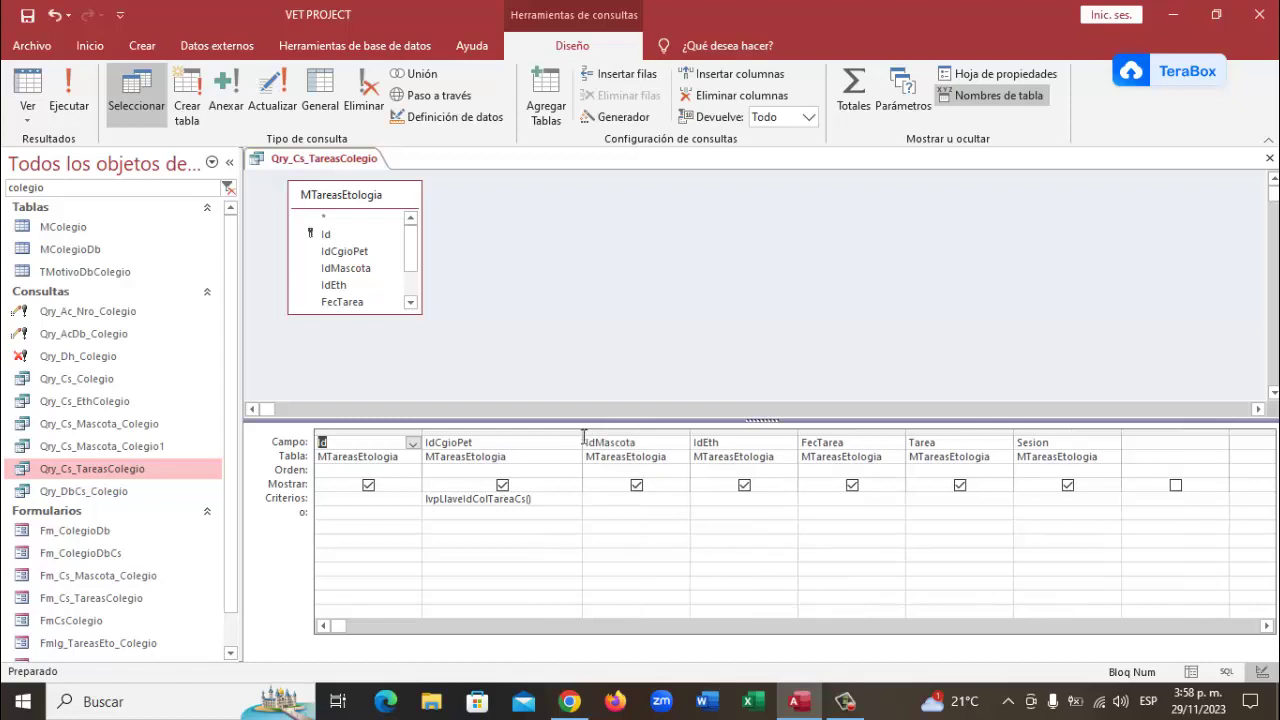
click(553, 498)
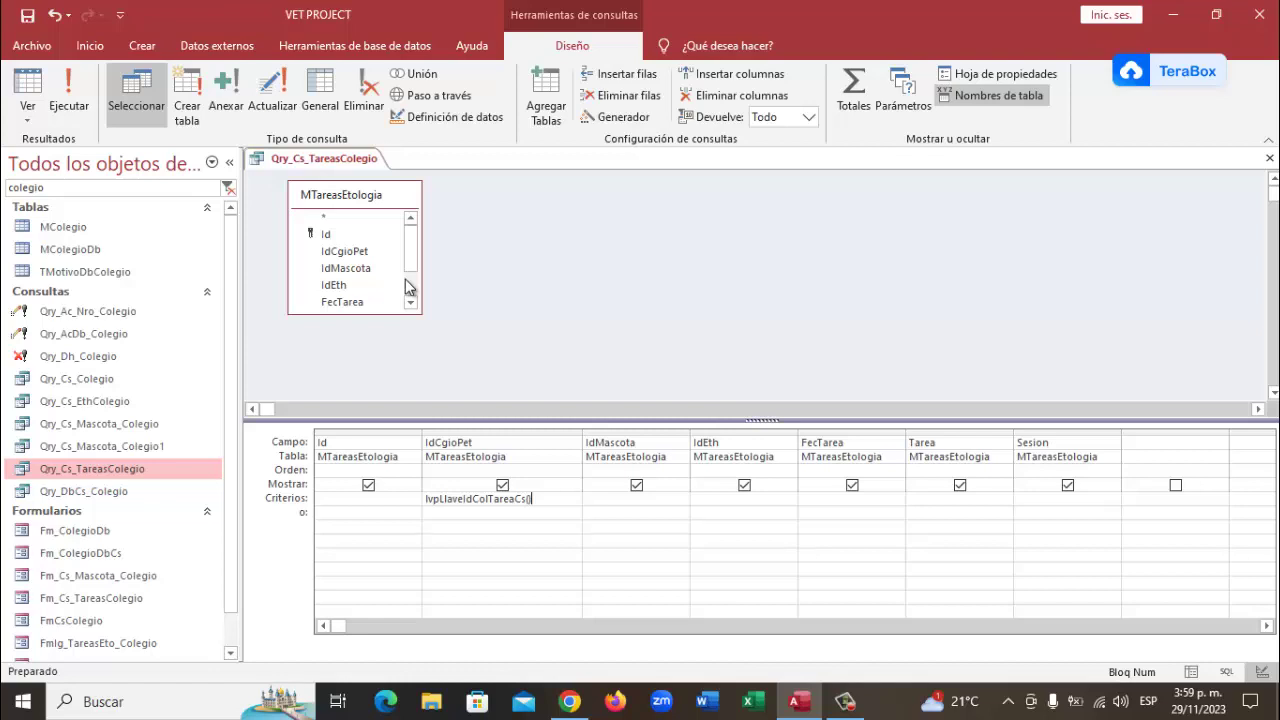
right_click(335, 165)
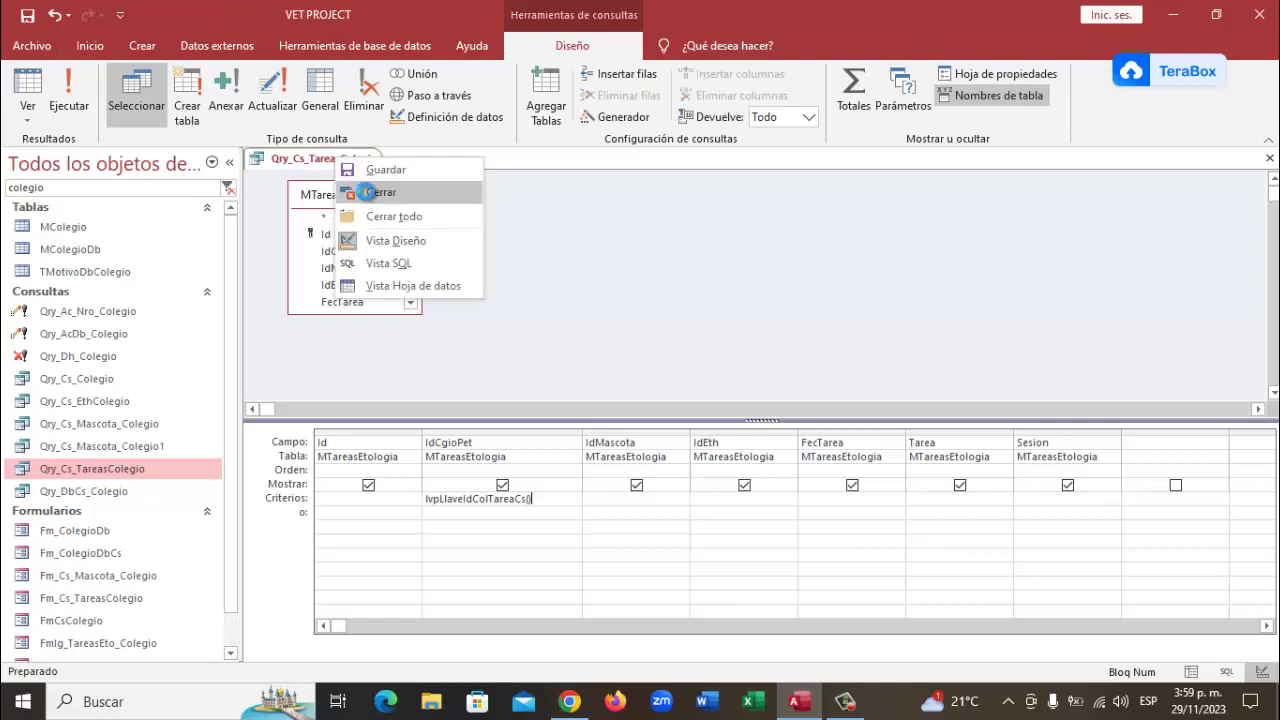
click(378, 192)
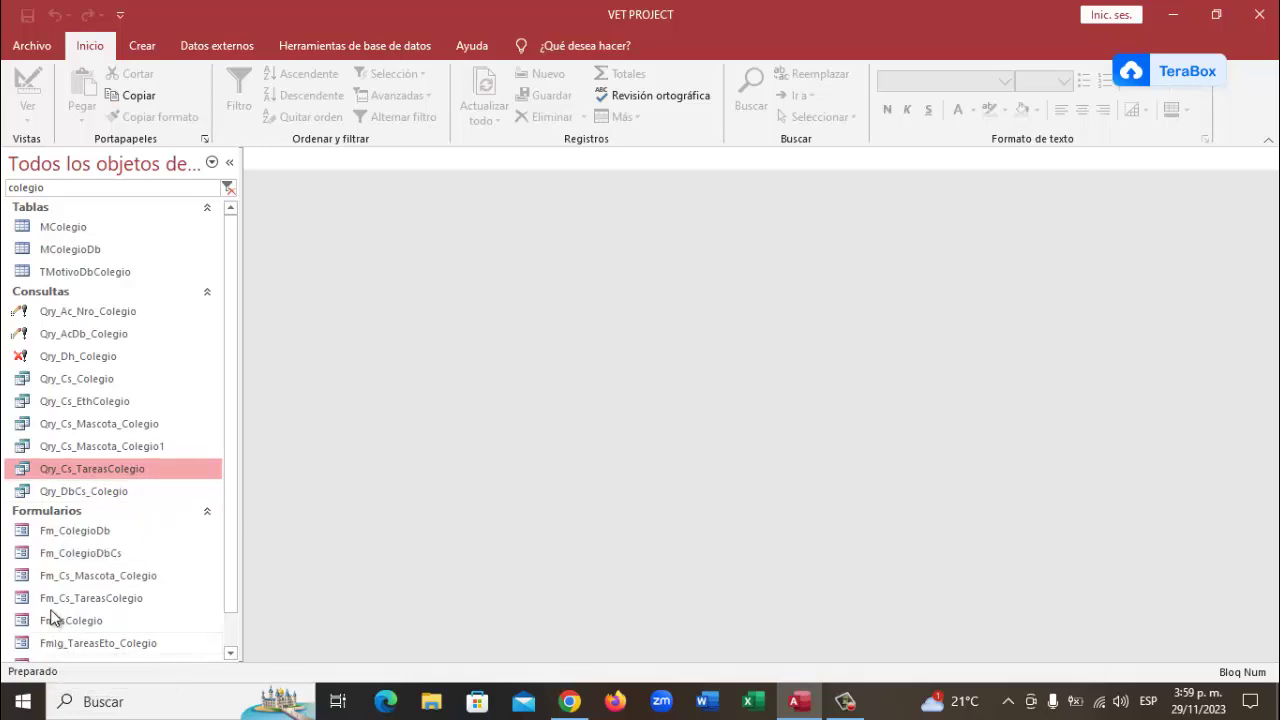
- Open the Fm_Cs_TareasColegio form in design view and show the data properties of the Total Sesiones suministradas text box
click(103, 604)
right_click(102, 601)
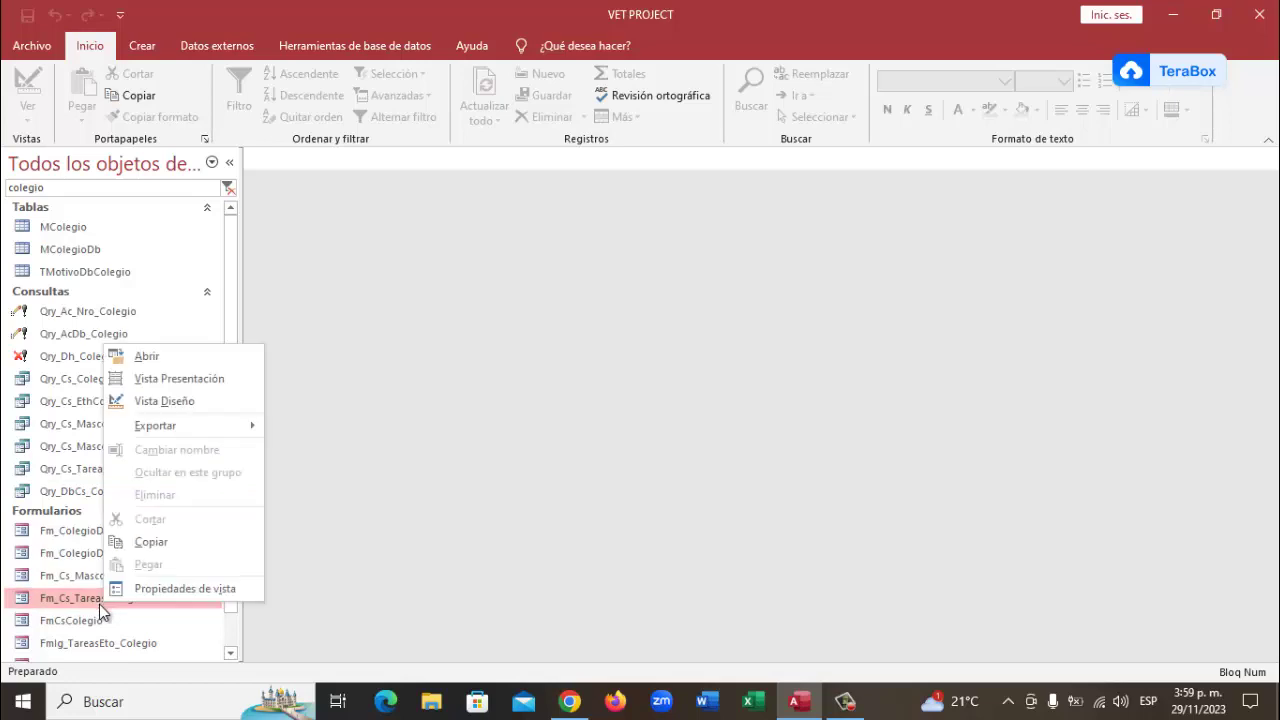
click(166, 401)
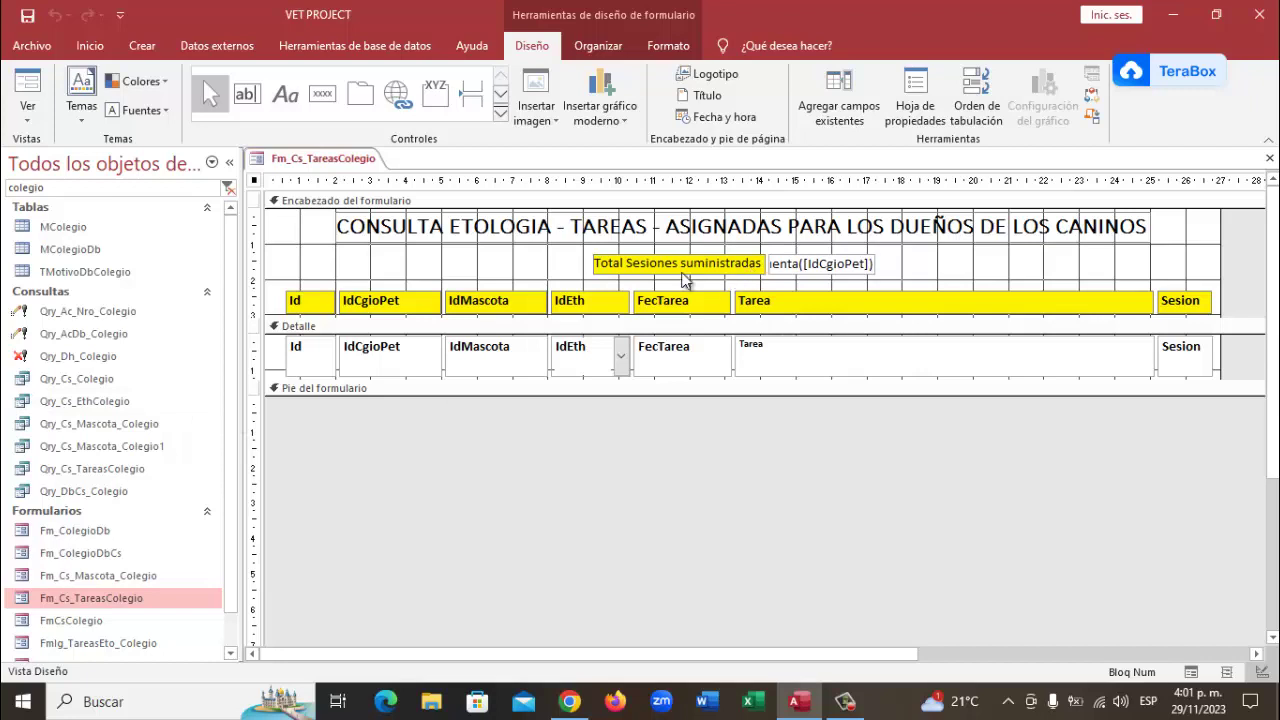
click(840, 268)
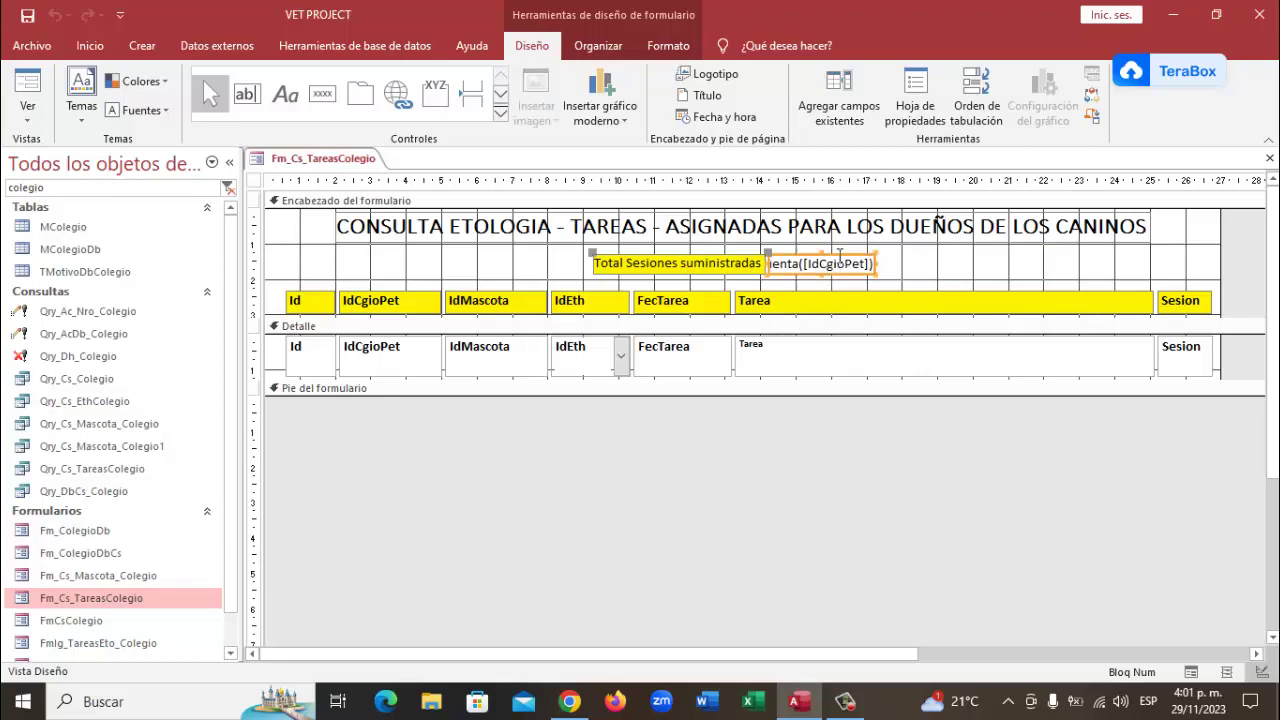
click(913, 90)
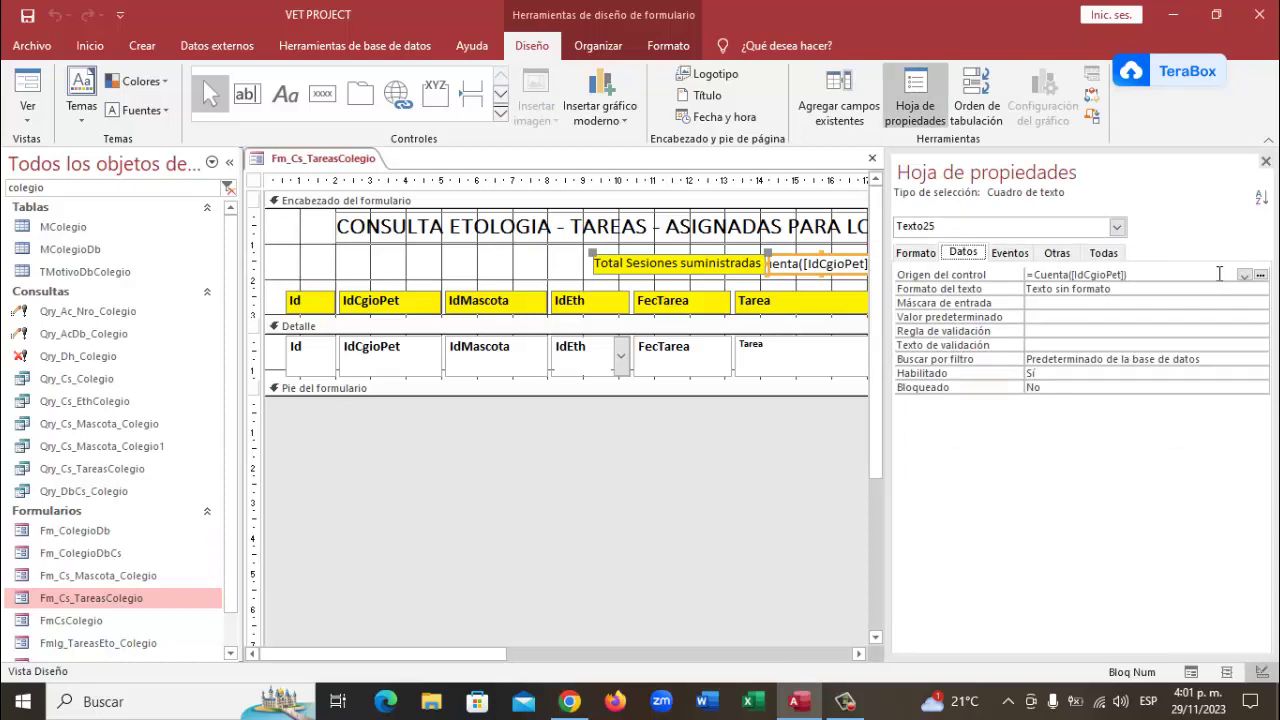
- Check the control source of the Total Sesiones suministradas text box and close the Fm_Cs_TareasColegio form with its property sheet
click(1262, 277)
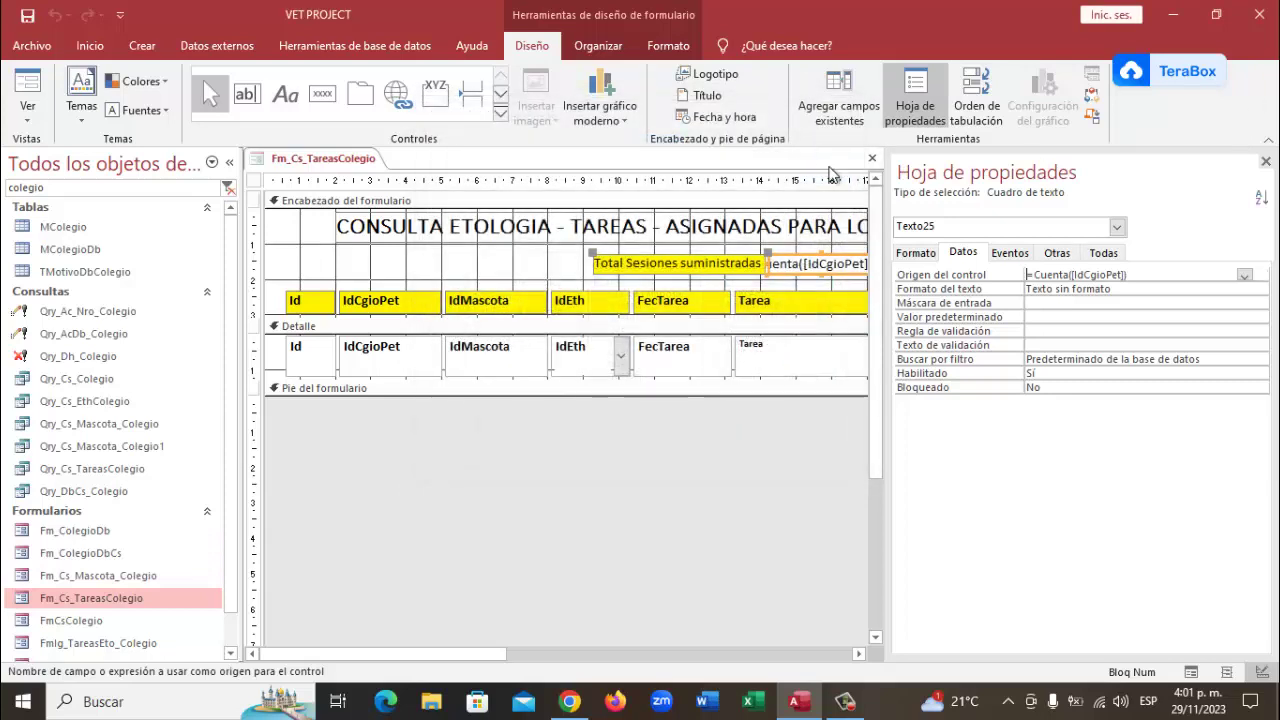
click(829, 171)
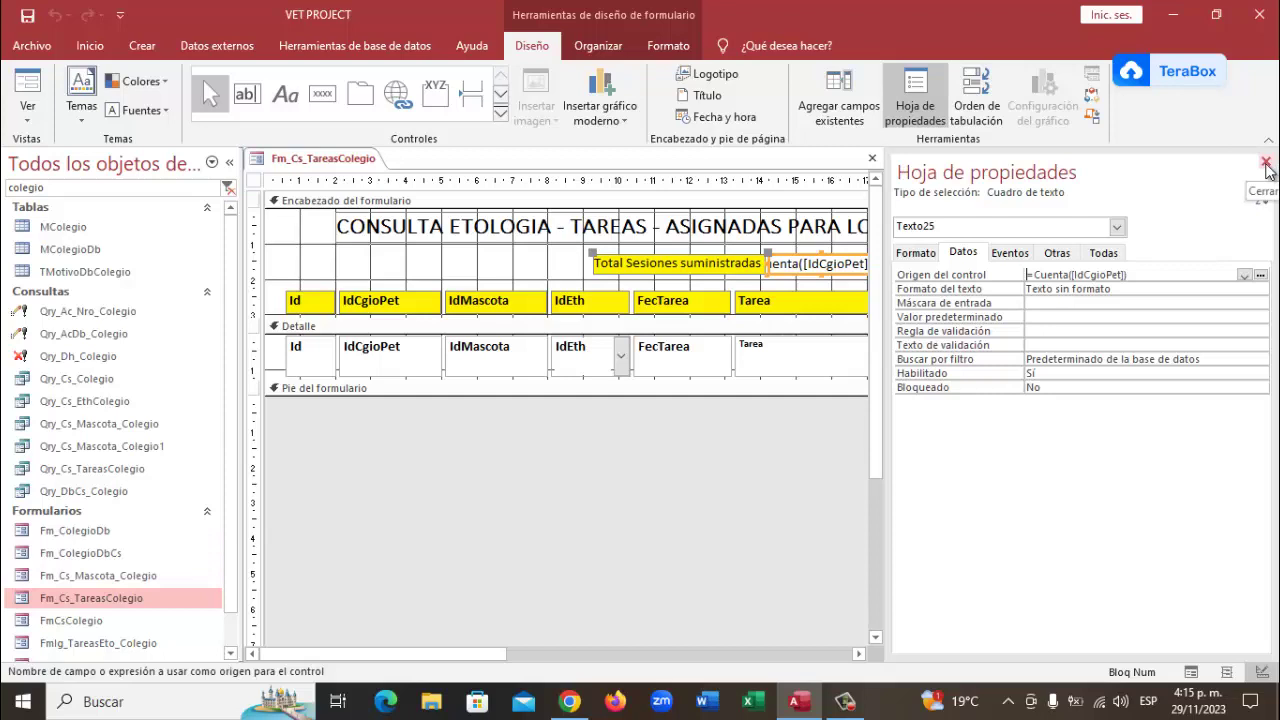
click(1265, 163)
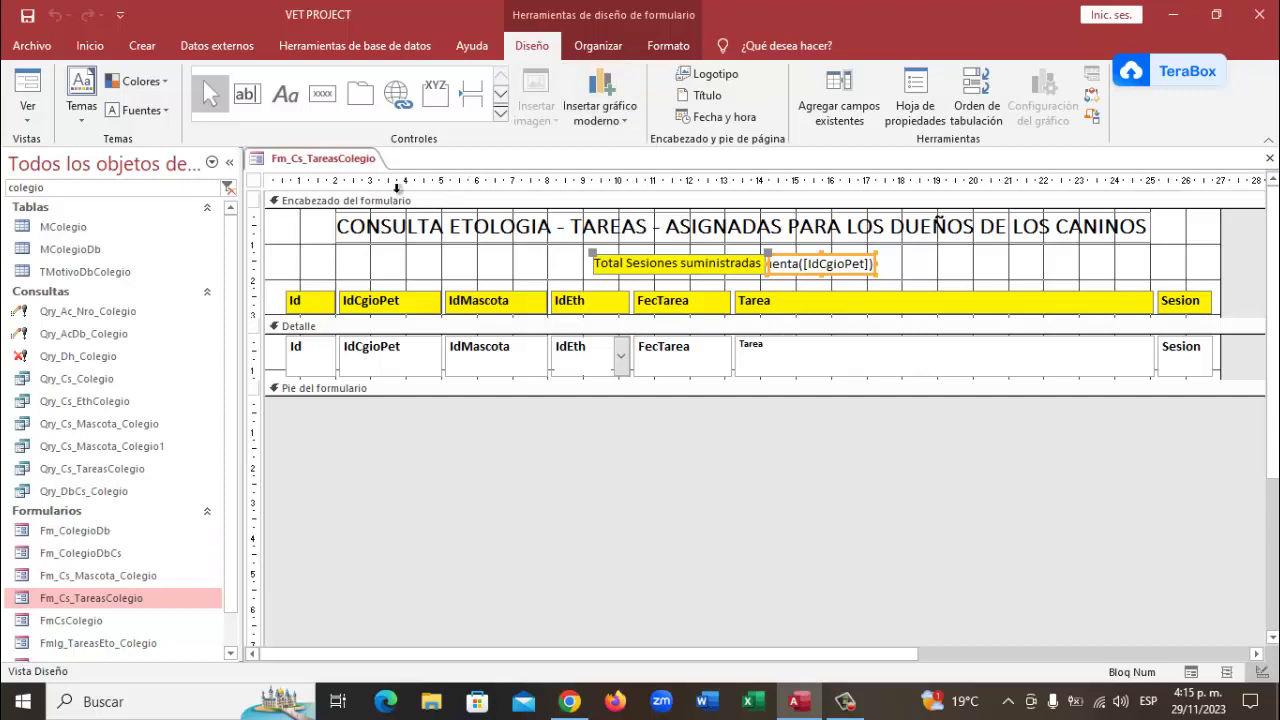
right_click(330, 161)
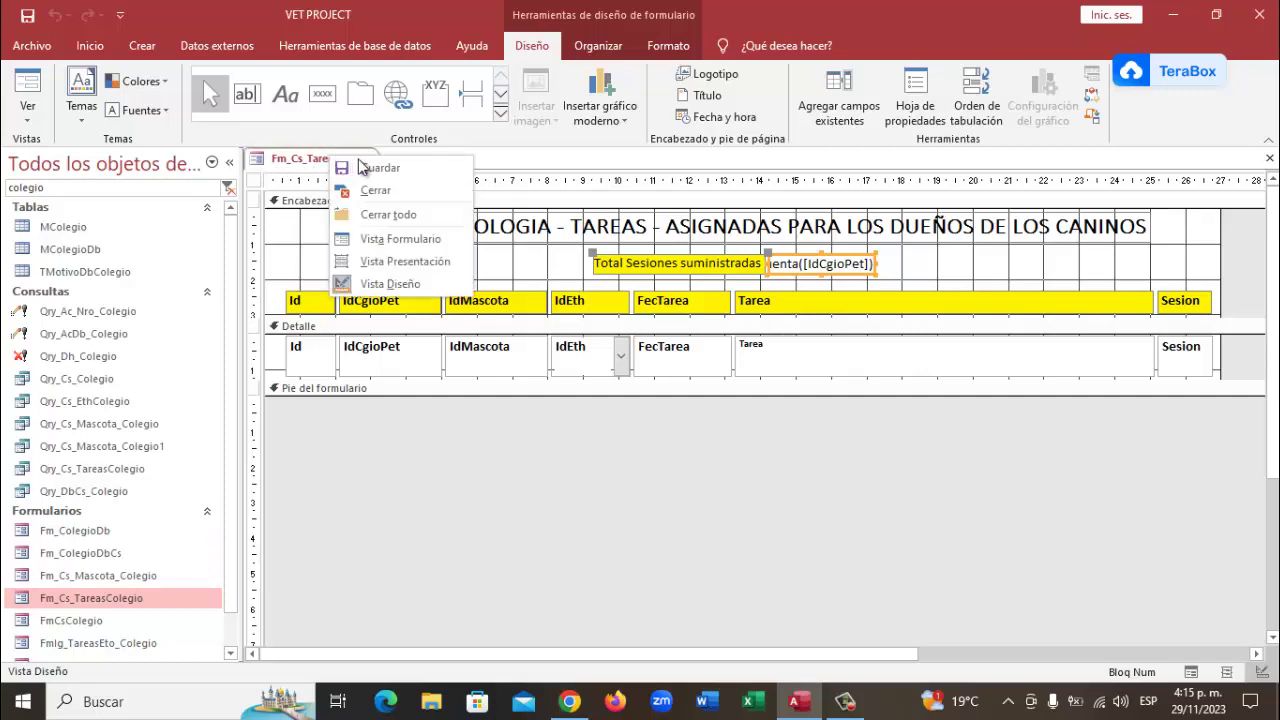
click(363, 168)
right_click(362, 171)
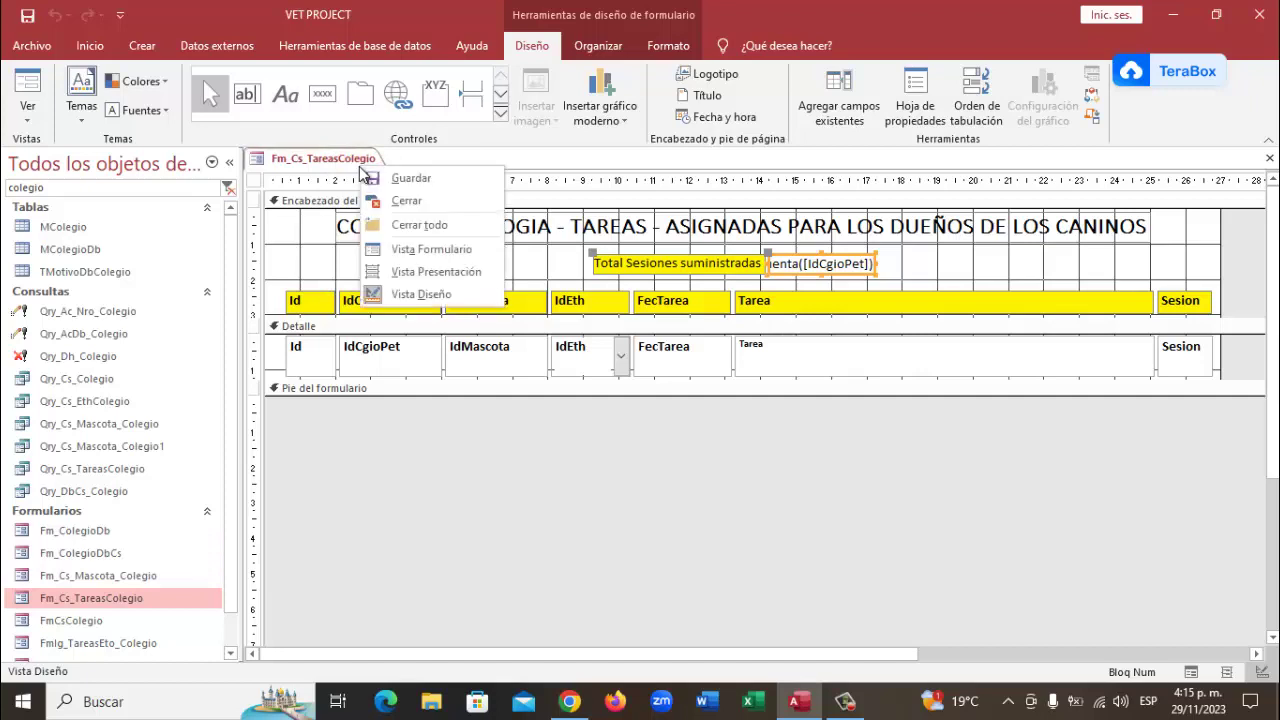
click(405, 203)
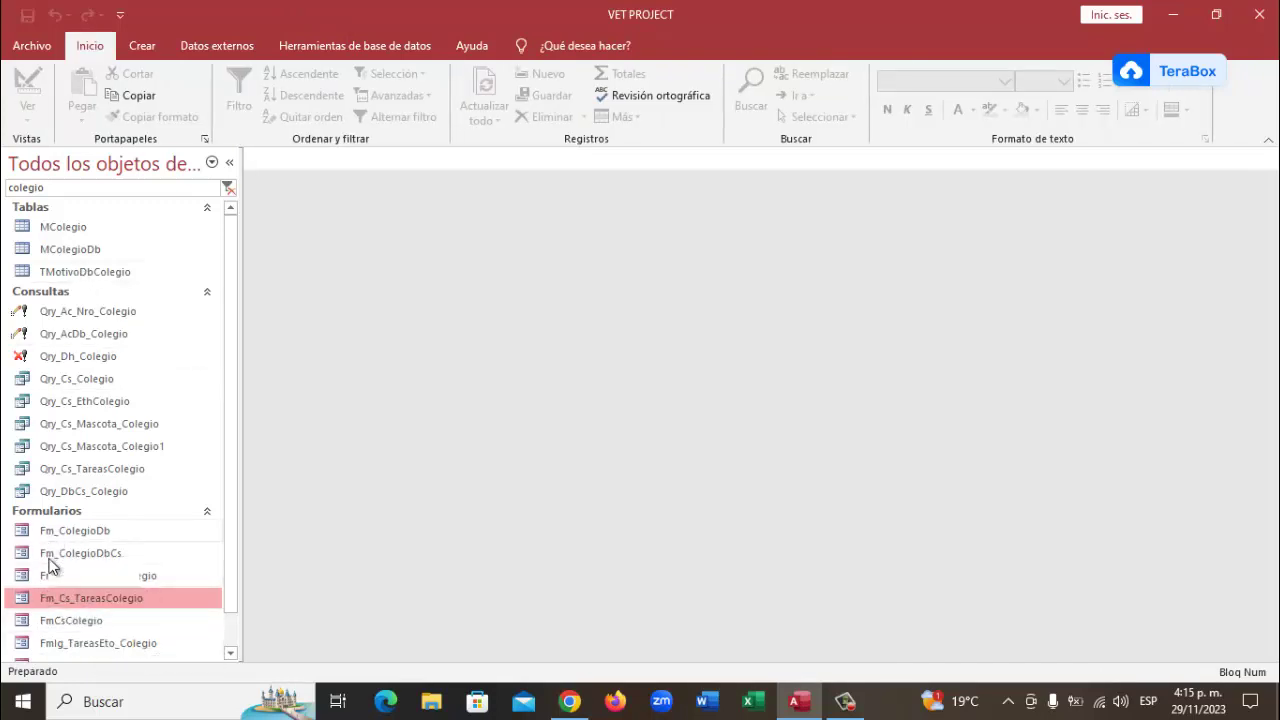
- Open the FmCsColegio form in design view and examine the click event procedure of the Visualizar Tareas button, closing the code editor when done
click(62, 626)
right_click(62, 626)
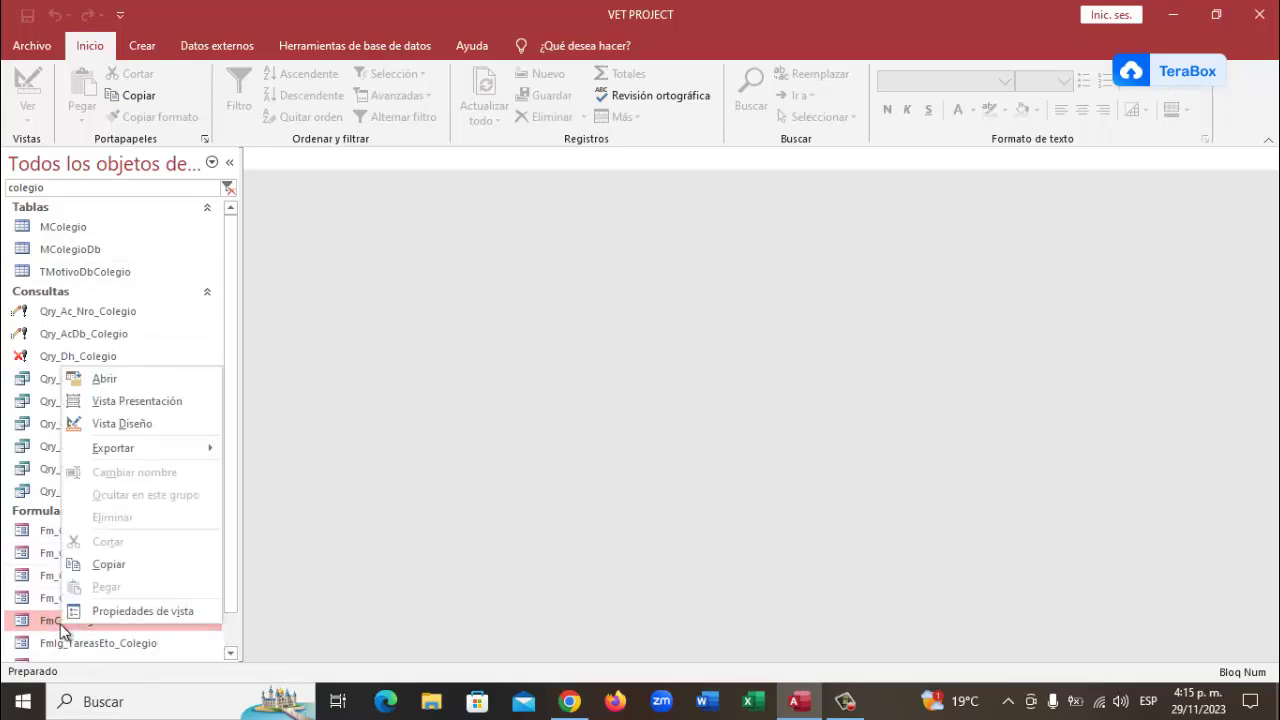
click(118, 425)
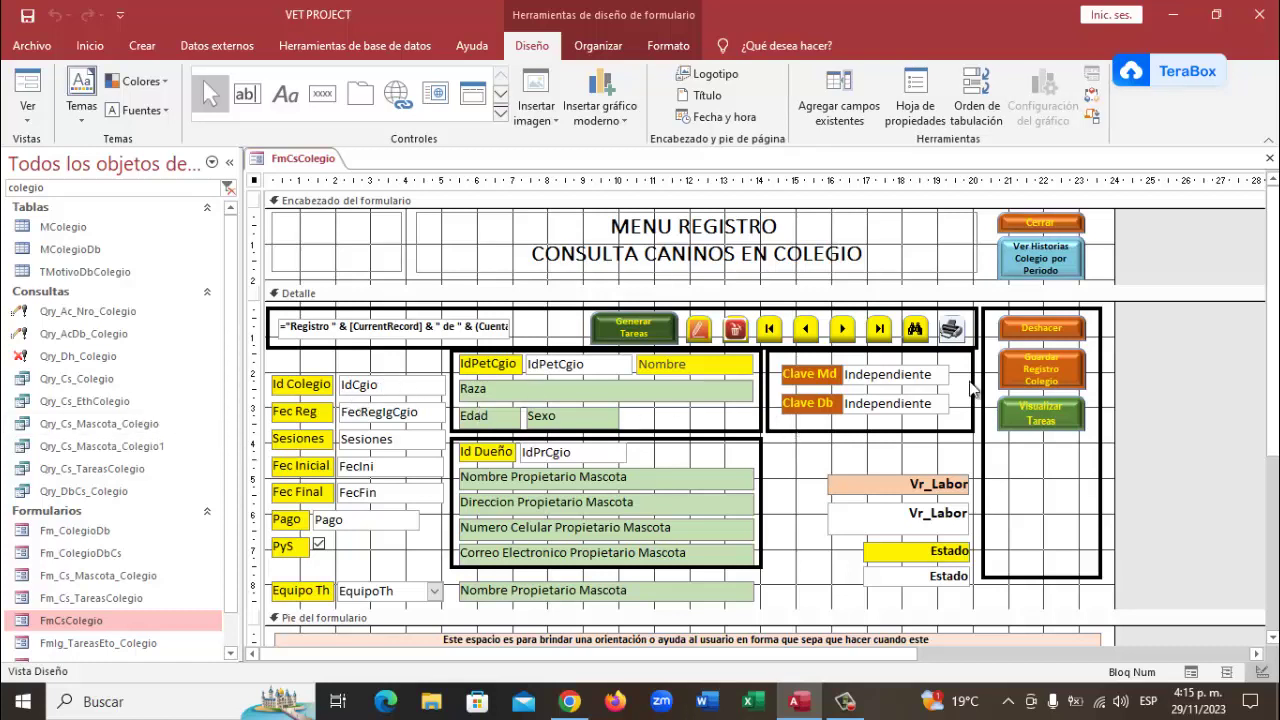
click(1038, 420)
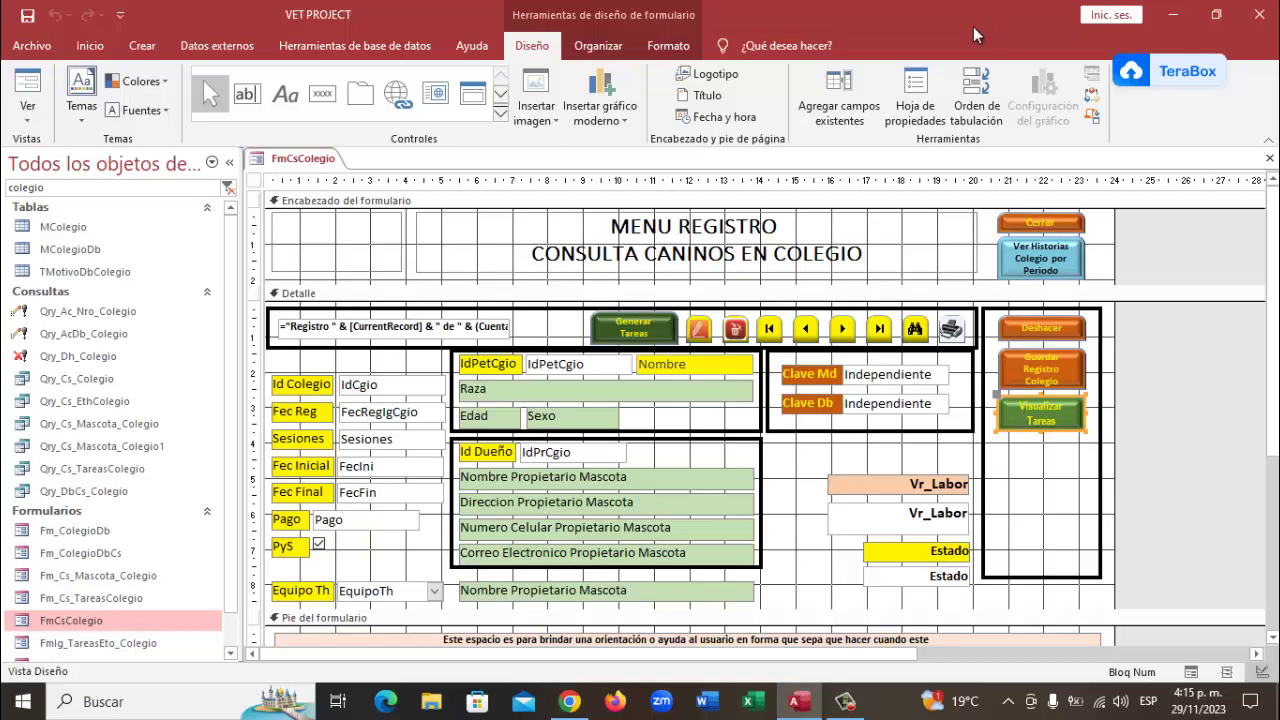
click(917, 106)
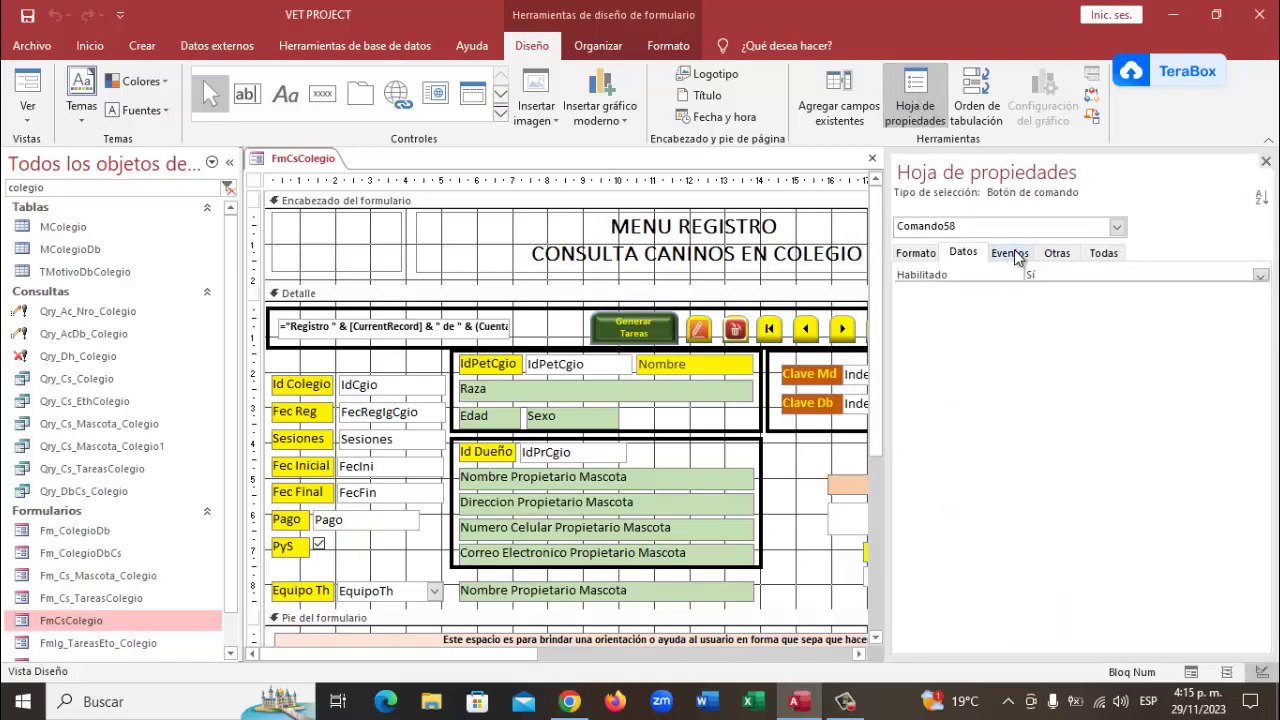
click(1012, 253)
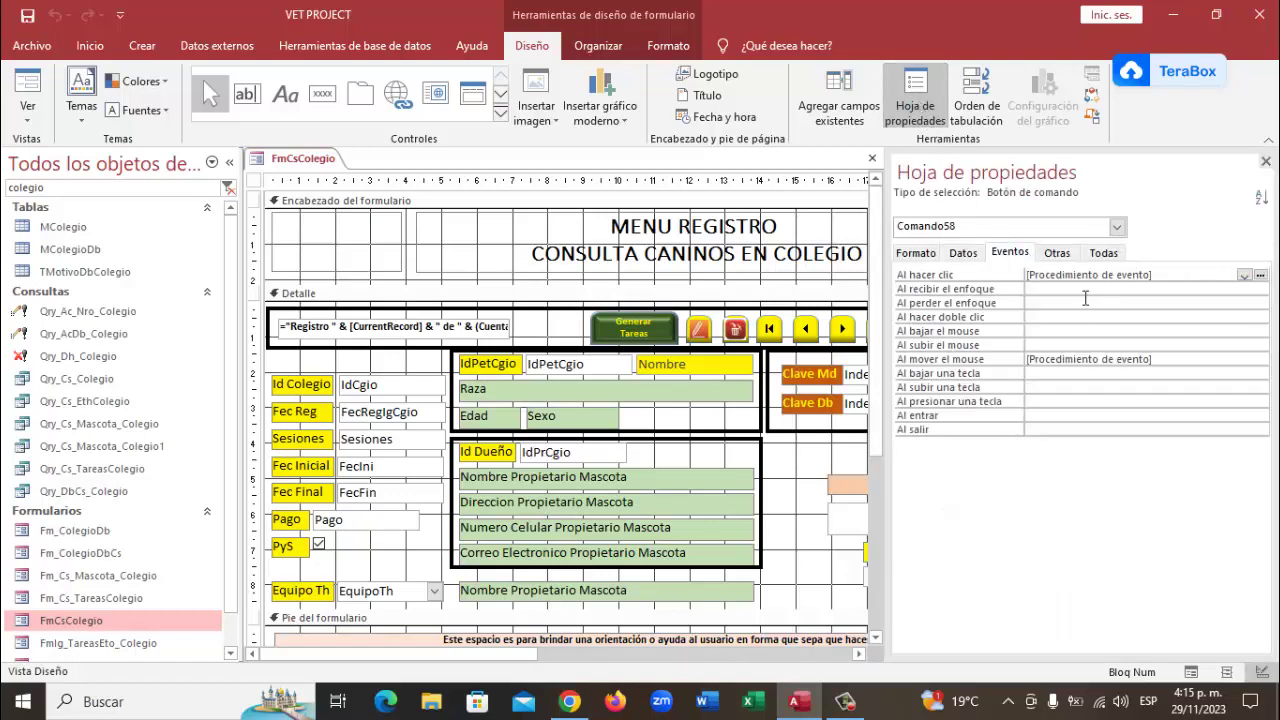
click(1260, 277)
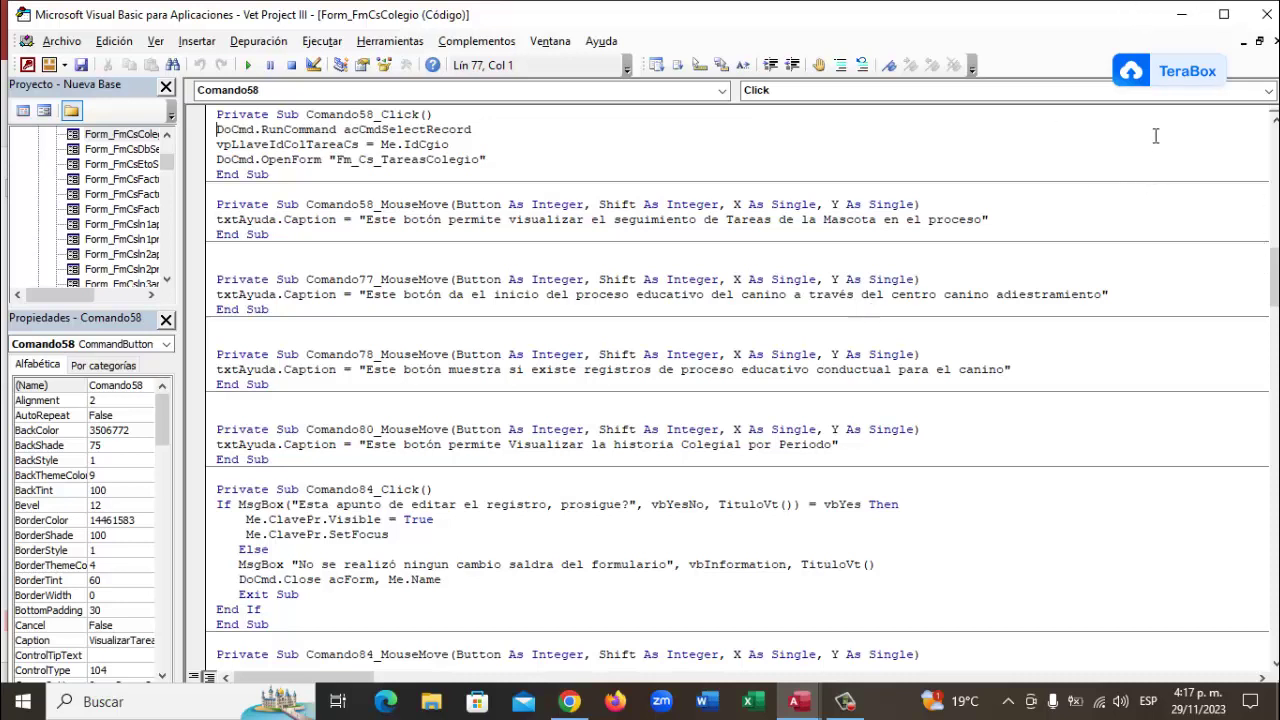
click(1267, 13)
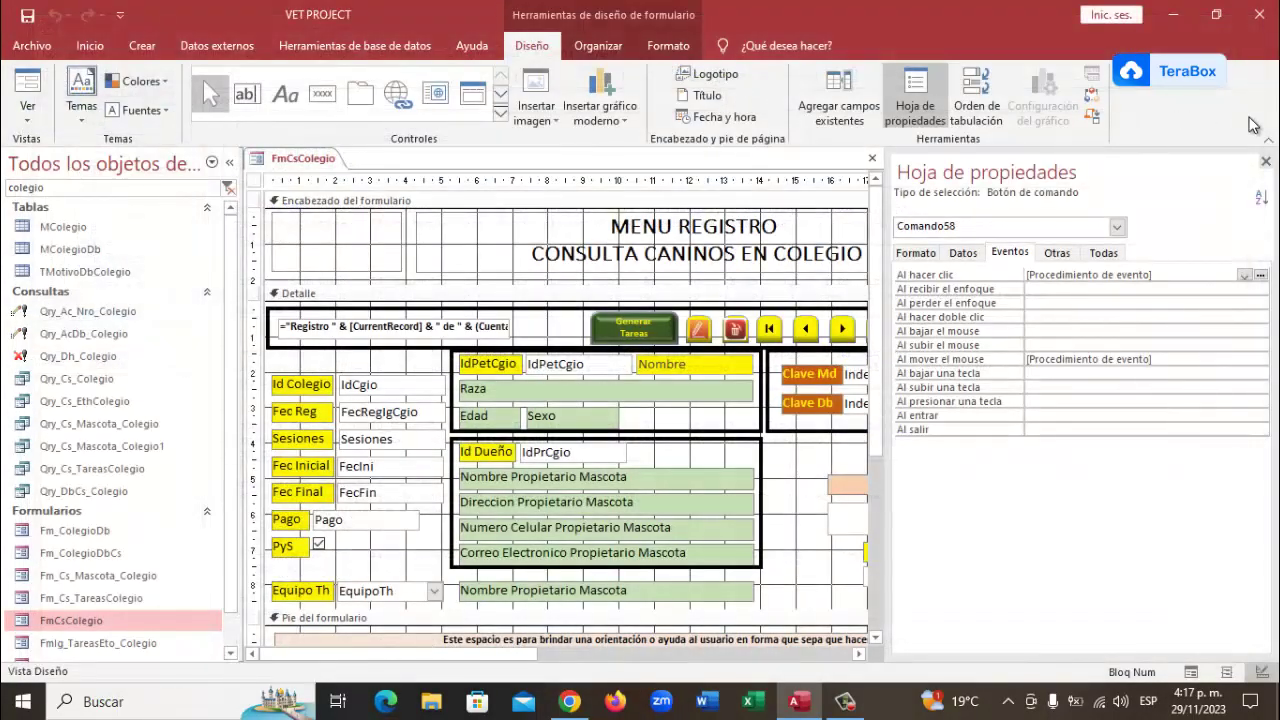
- Close the property sheet and the FmCsColegio form, and exit the database
click(1266, 162)
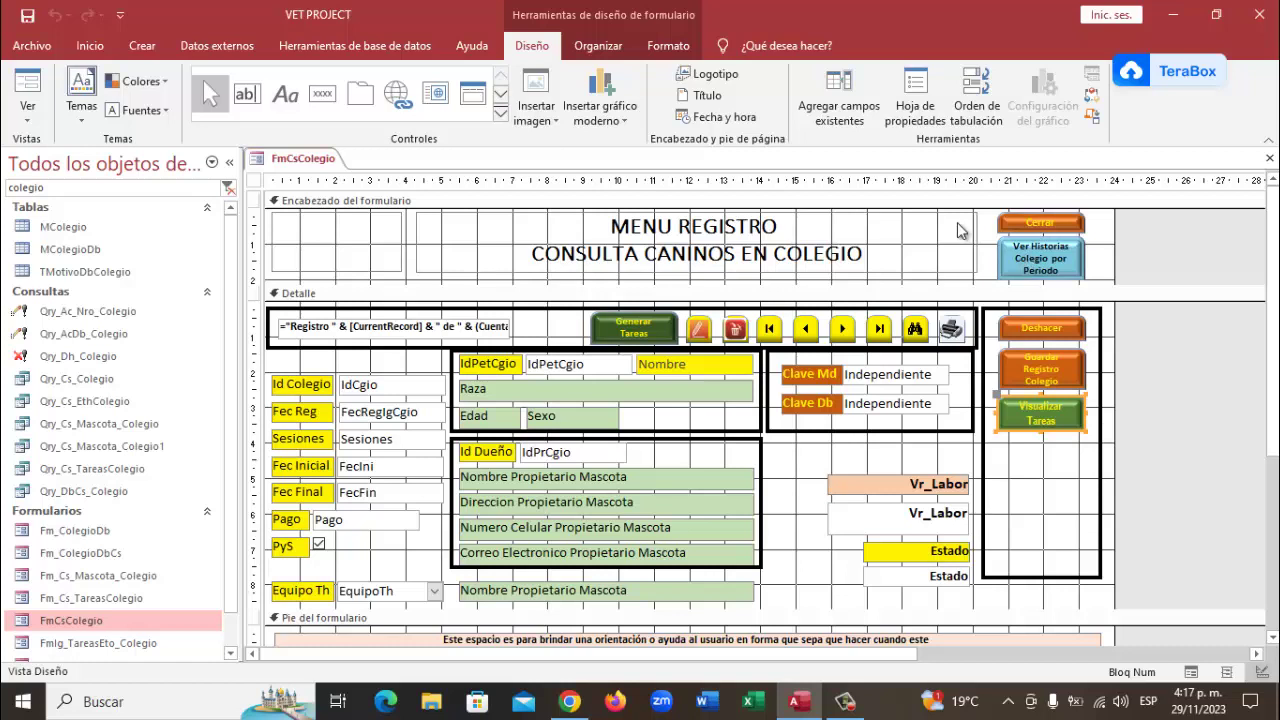
right_click(308, 163)
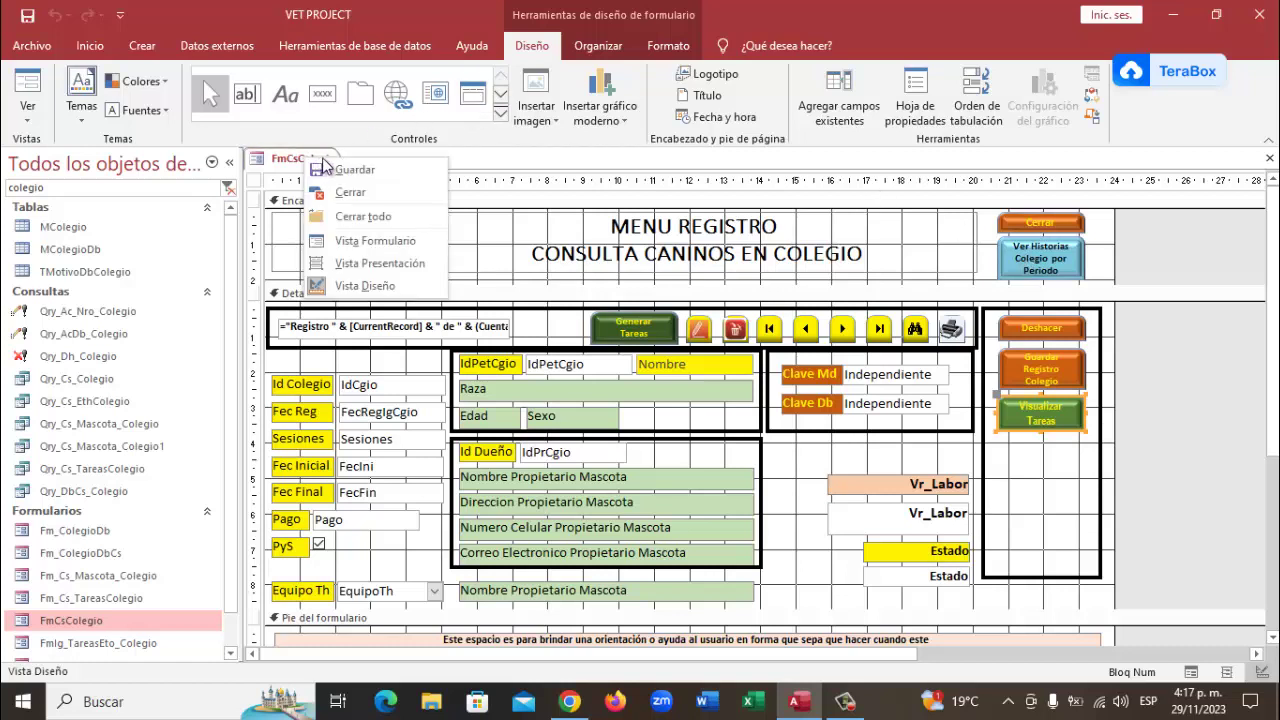
right_click(321, 177)
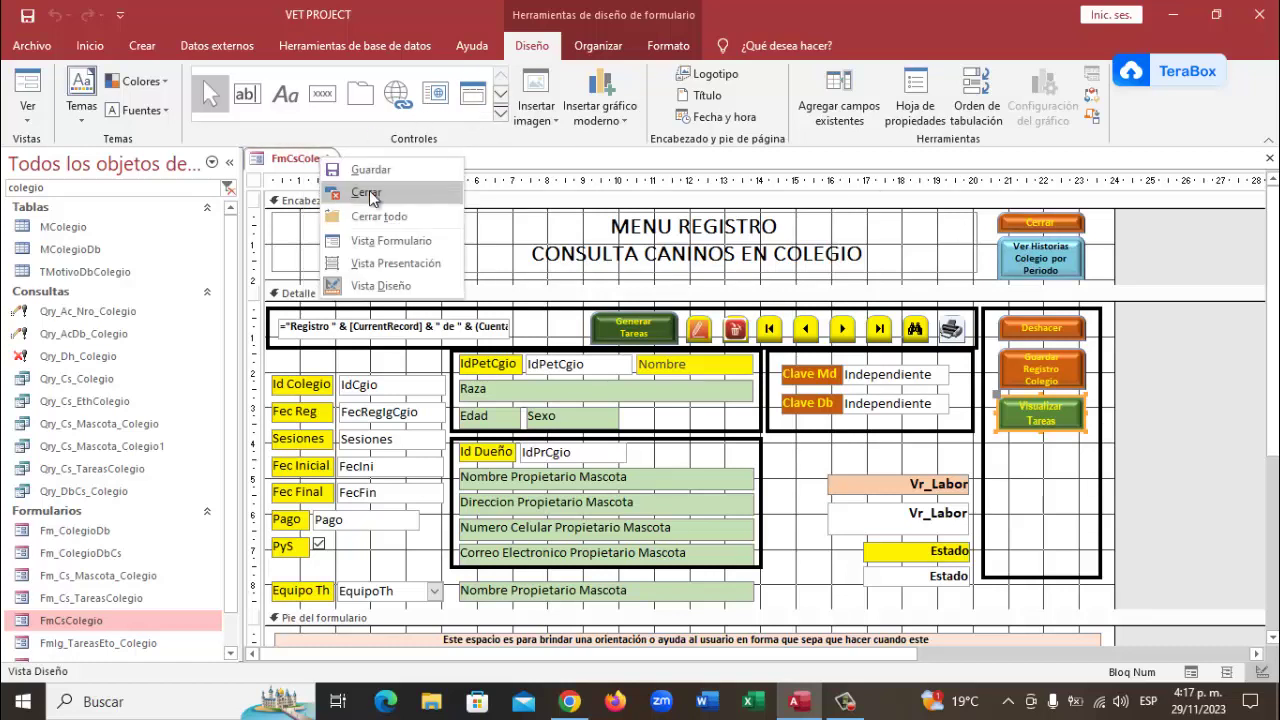
click(367, 192)
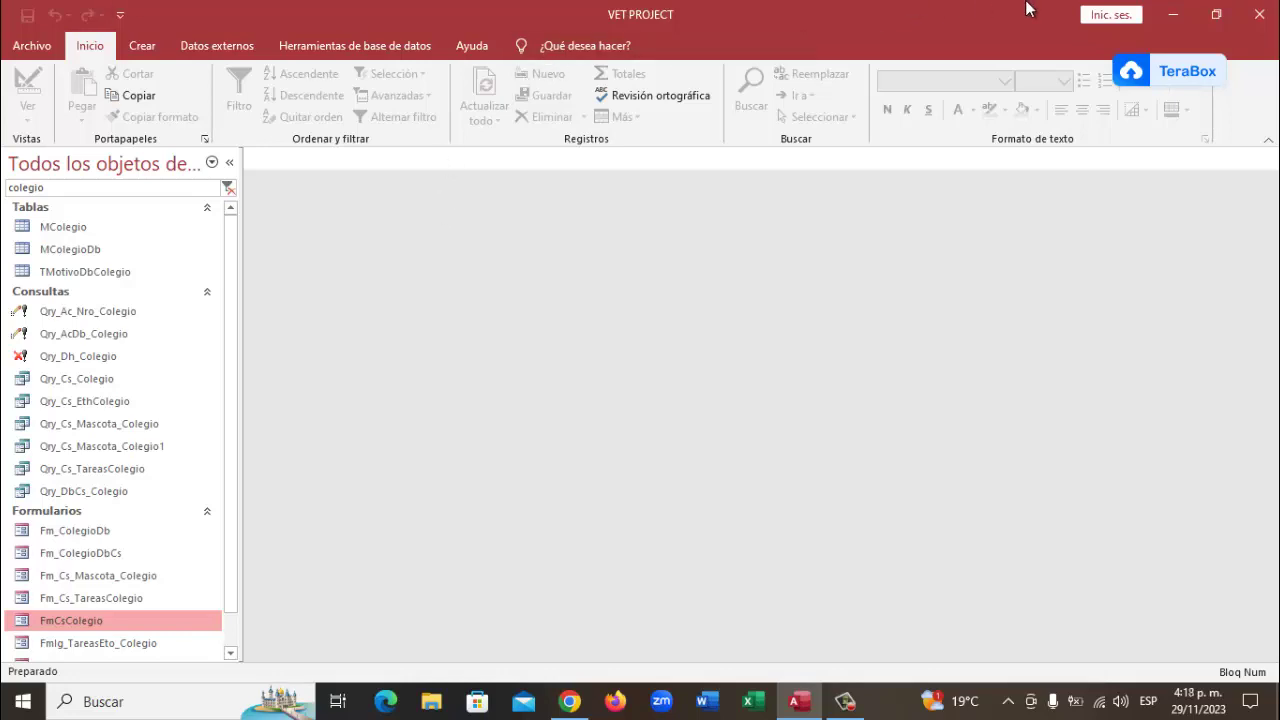
click(1266, 15)
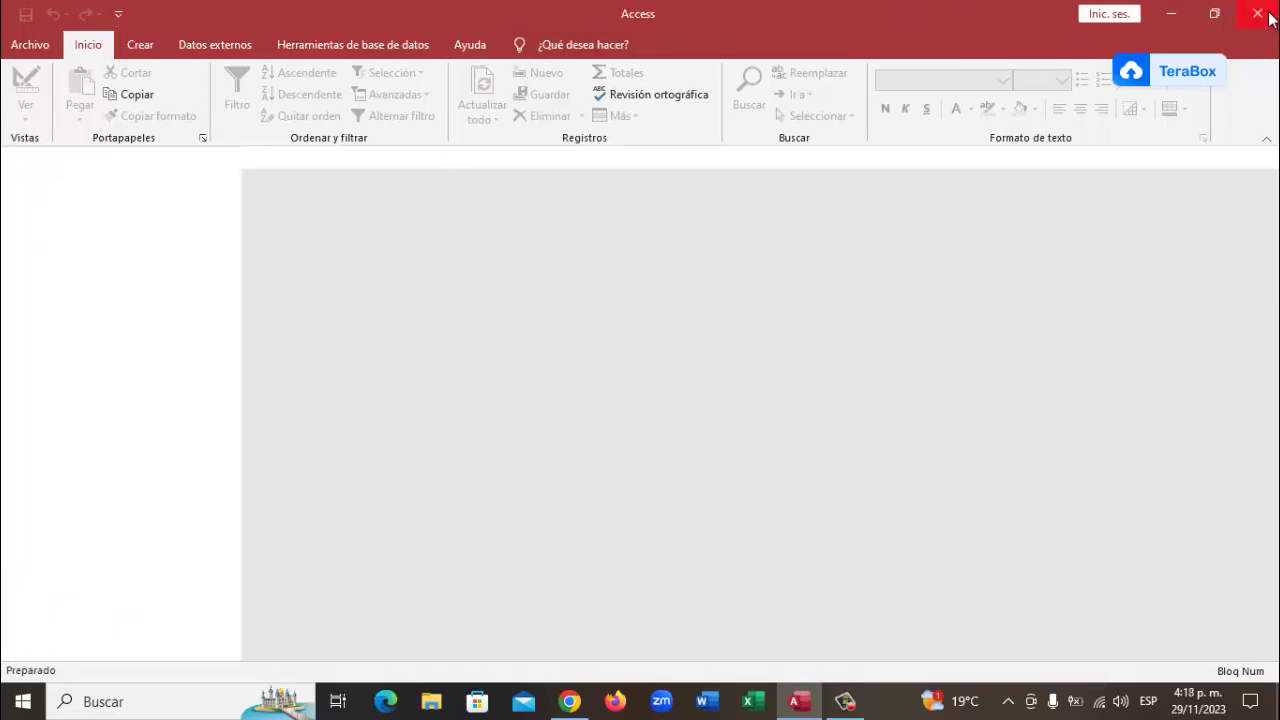